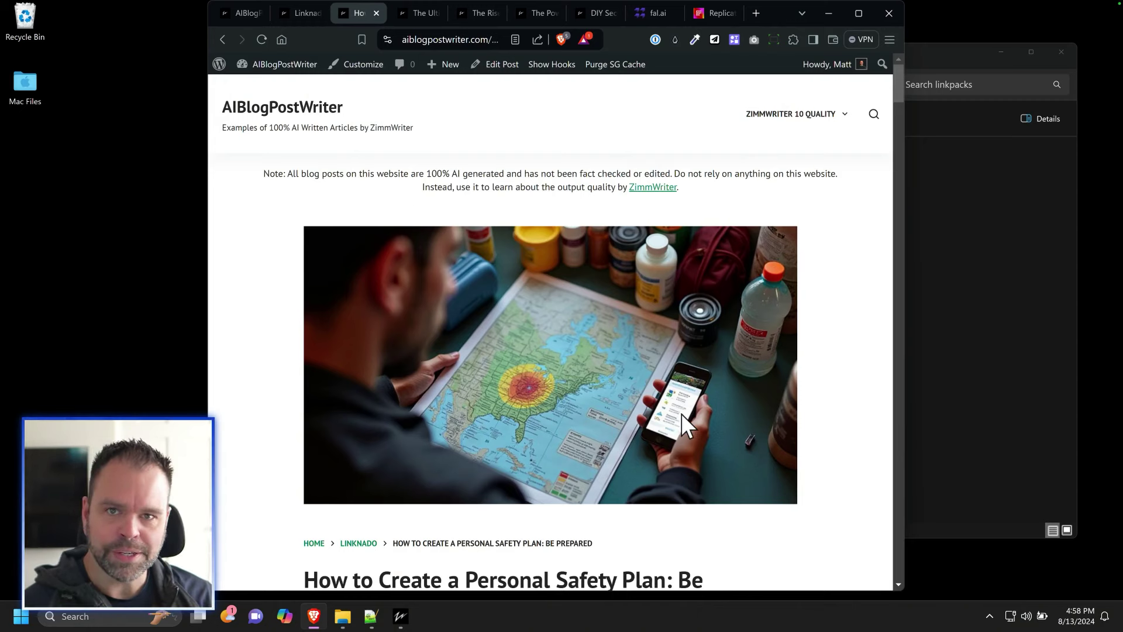
# Scroll through the safety plan post.
pyautogui.scroll(-7, 819, 366)
pyautogui.scroll(7, 784, 371)
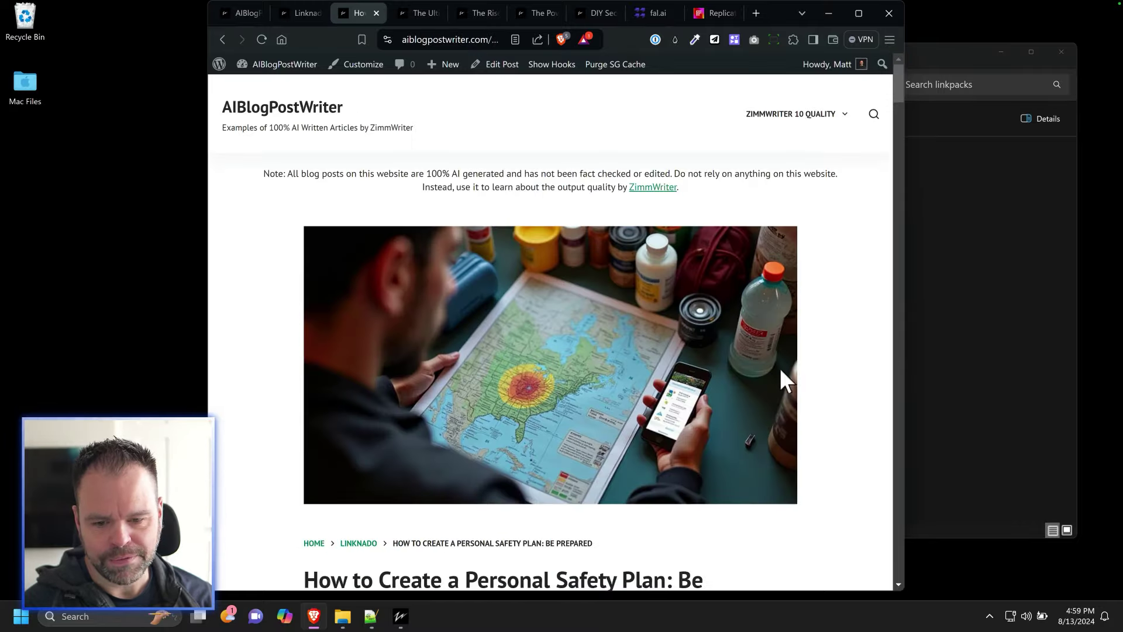
pyautogui.scroll(-20, 611, 418)
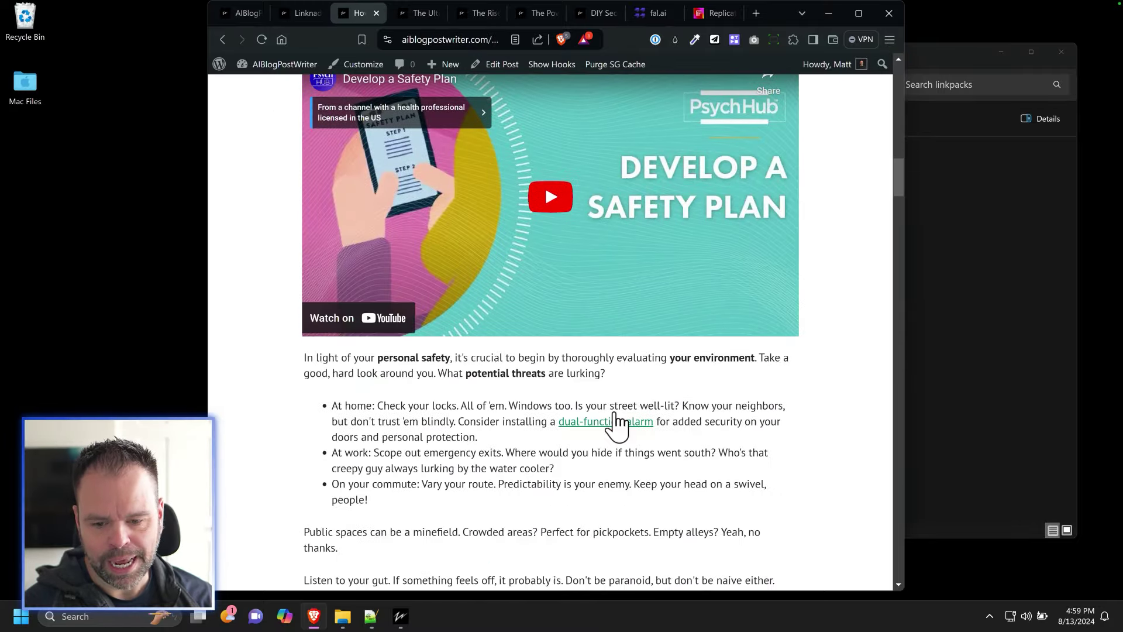
pyautogui.scroll(-12, 620, 428)
pyautogui.scroll(3, 619, 427)
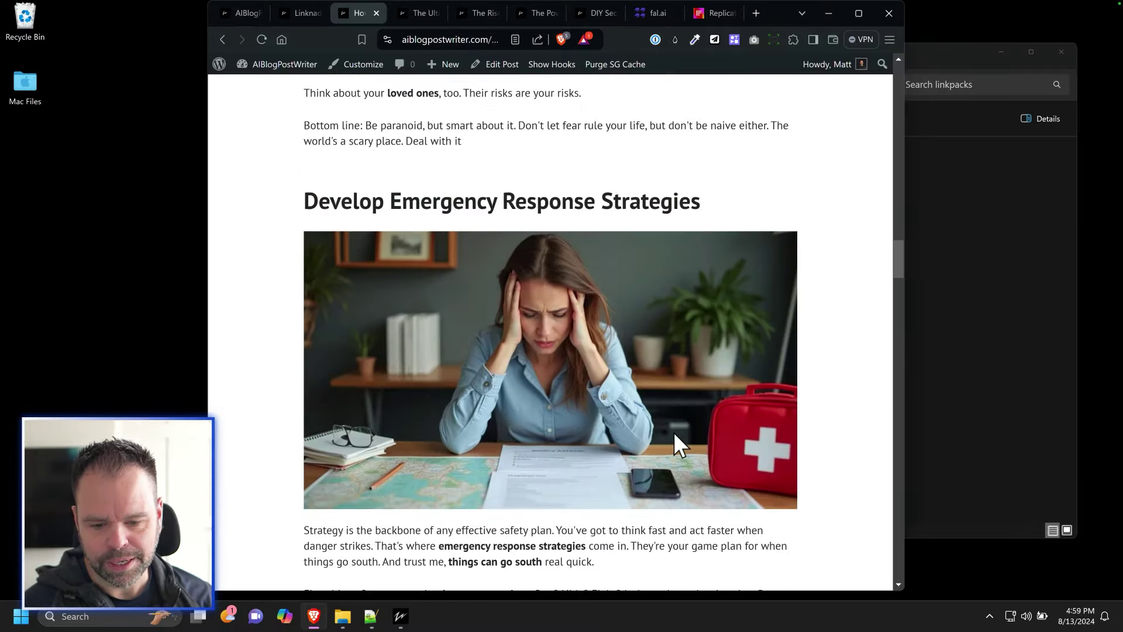
pyautogui.scroll(-20, 674, 433)
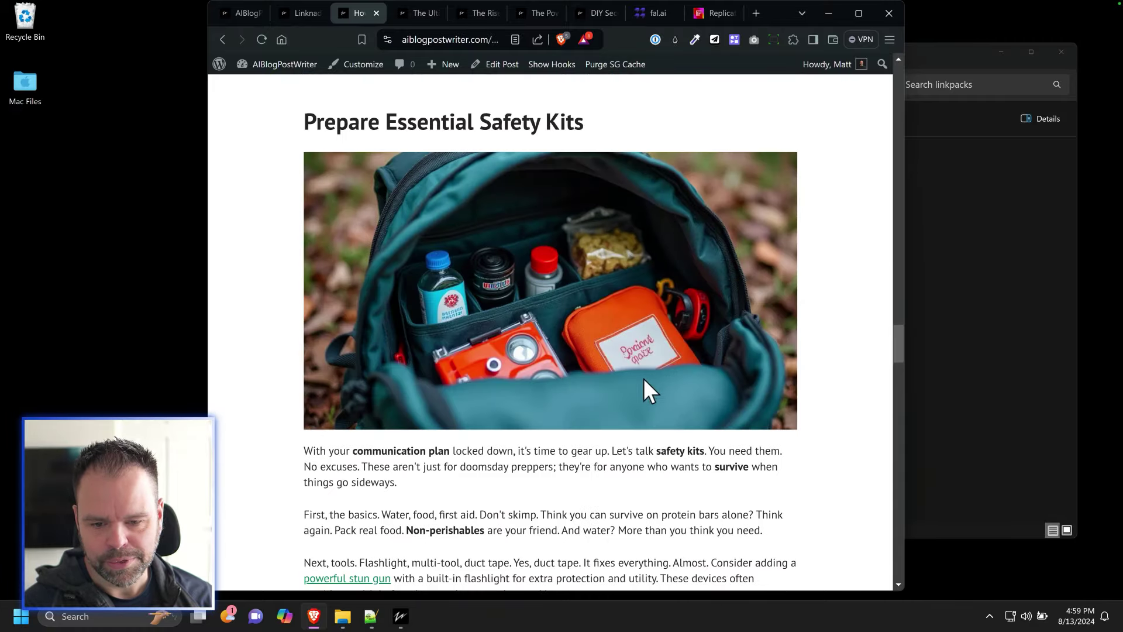
pyautogui.scroll(-20, 666, 379)
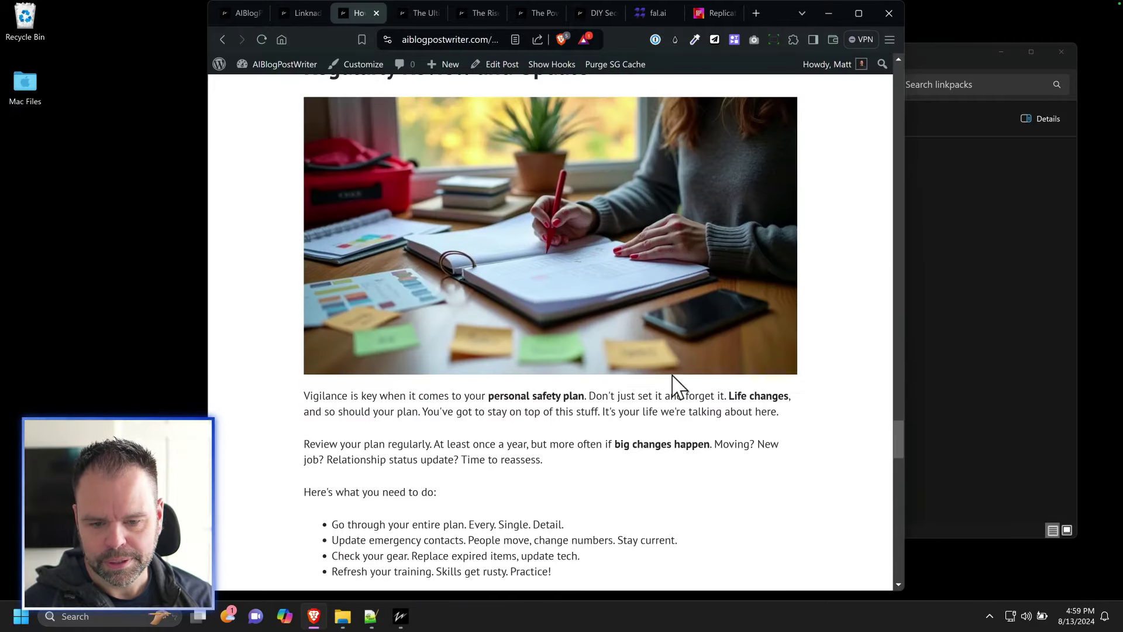
# Read through the Ultimate Car Safety Kit article, then bring up the DIY Security article.
pyautogui.click(409, 14)
pyautogui.scroll(-10, 492, 284)
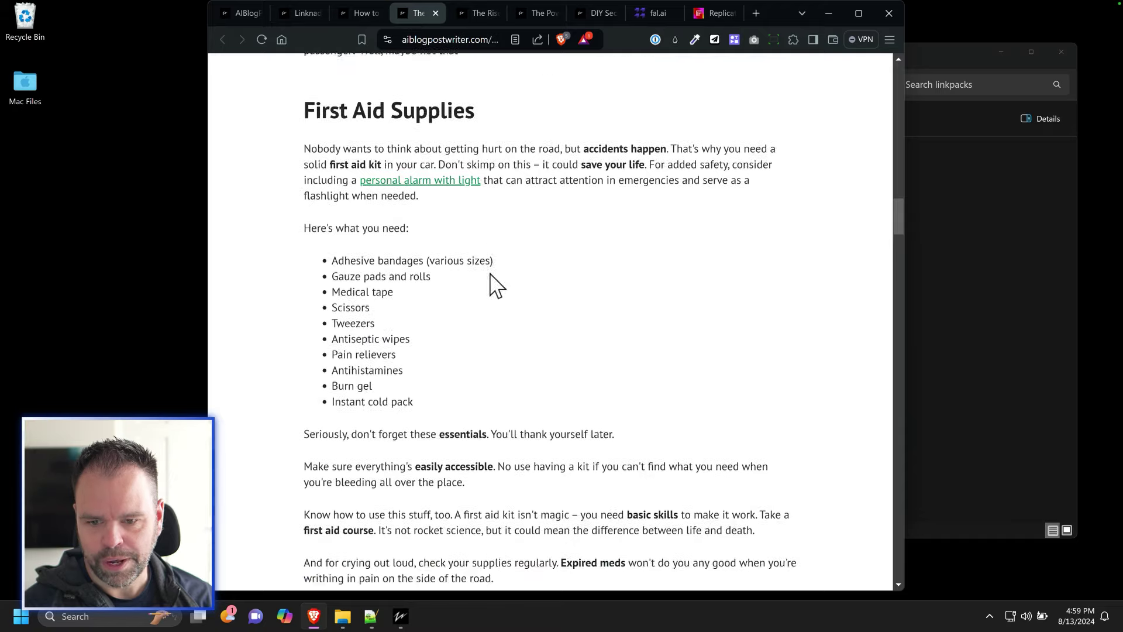
pyautogui.scroll(10, 507, 300)
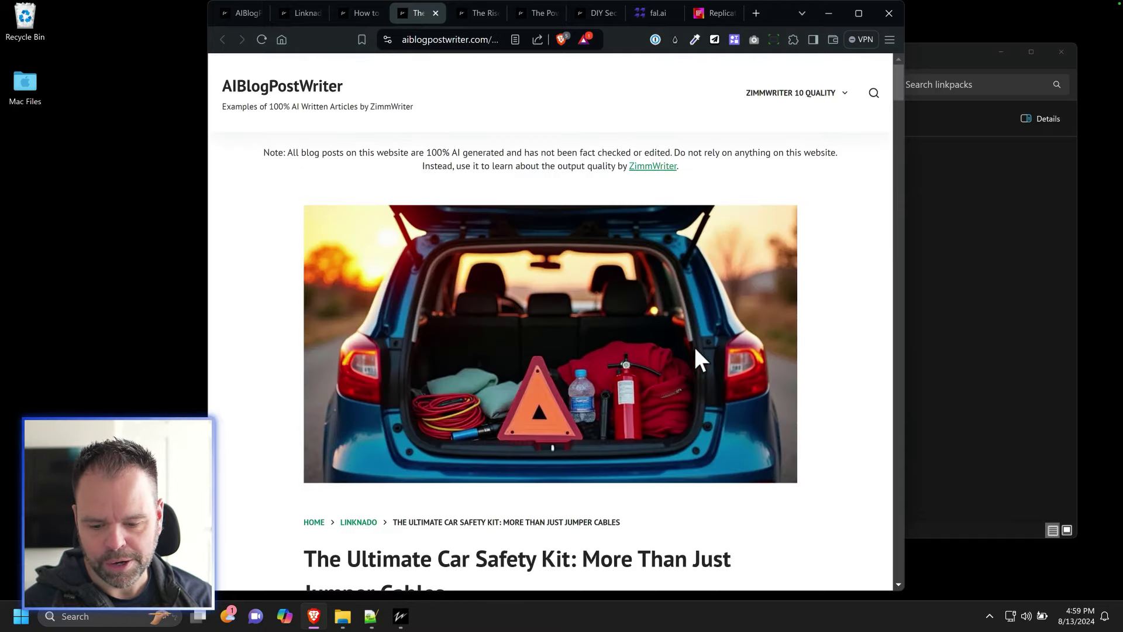
pyautogui.scroll(-10, 687, 353)
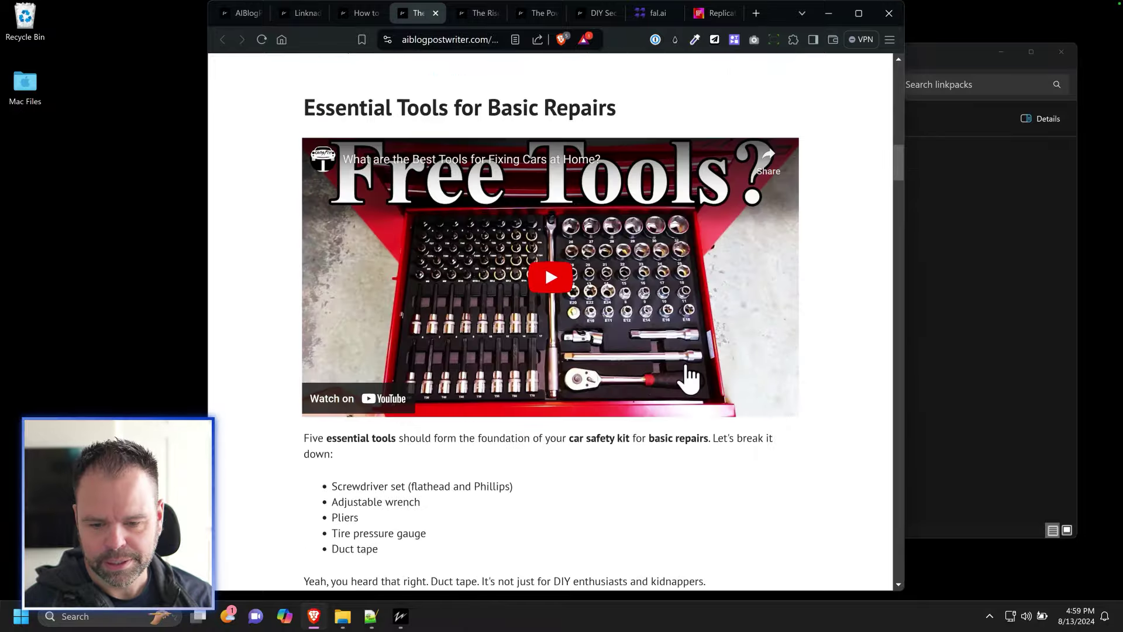
pyautogui.scroll(-5, 690, 379)
pyautogui.scroll(-10, 627, 291)
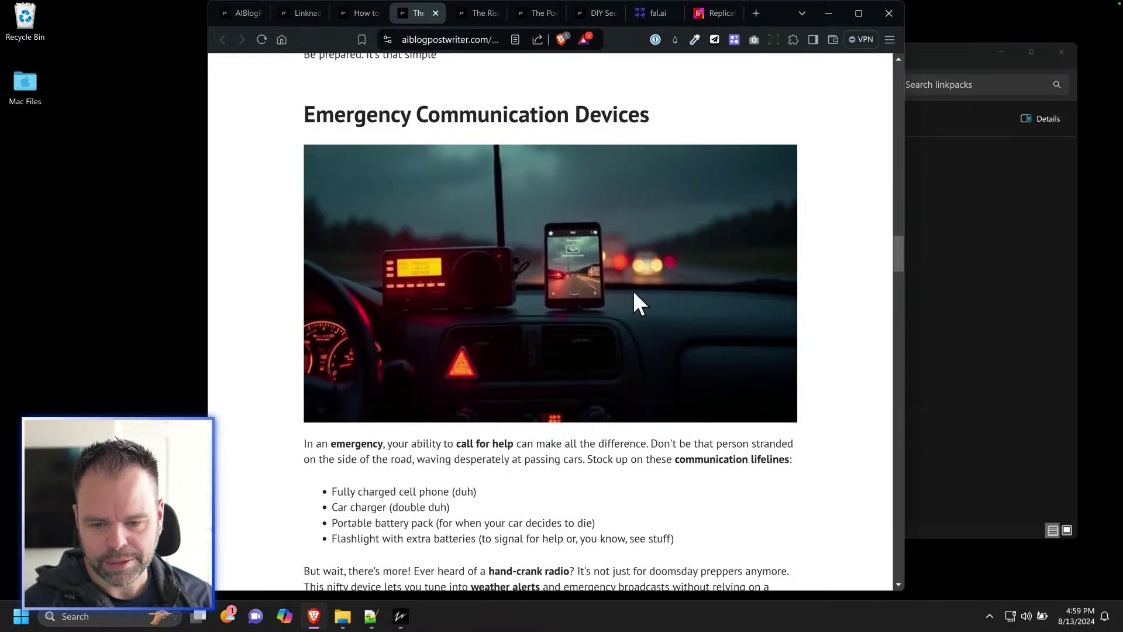
pyautogui.scroll(-15, 634, 293)
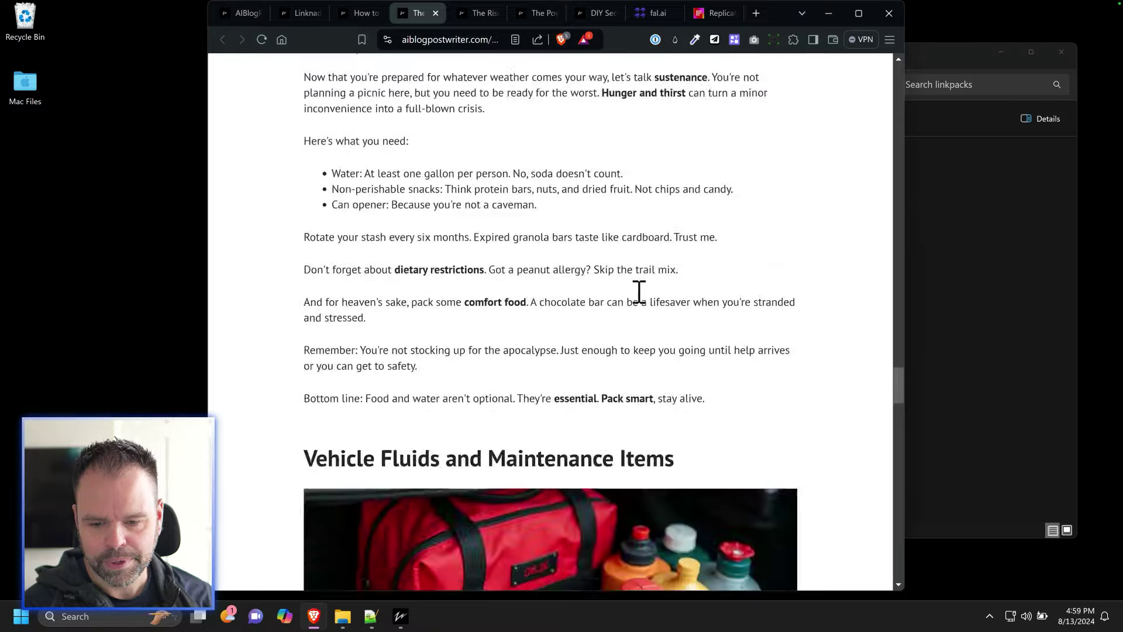
pyautogui.click(596, 13)
pyautogui.scroll(15, 572, 243)
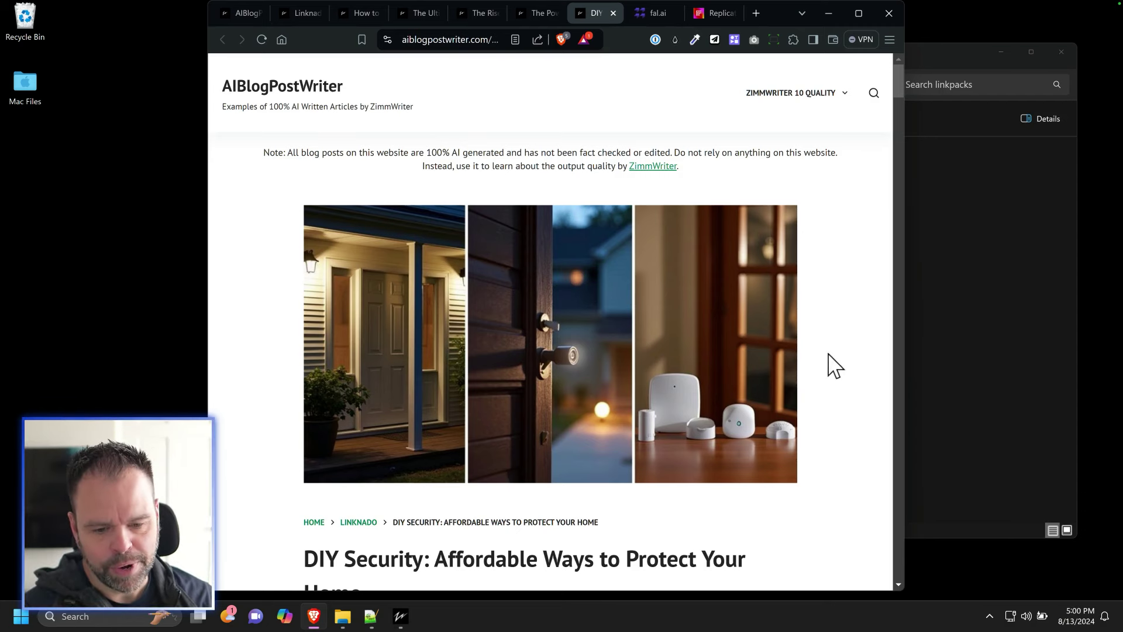
pyautogui.scroll(-2, 819, 359)
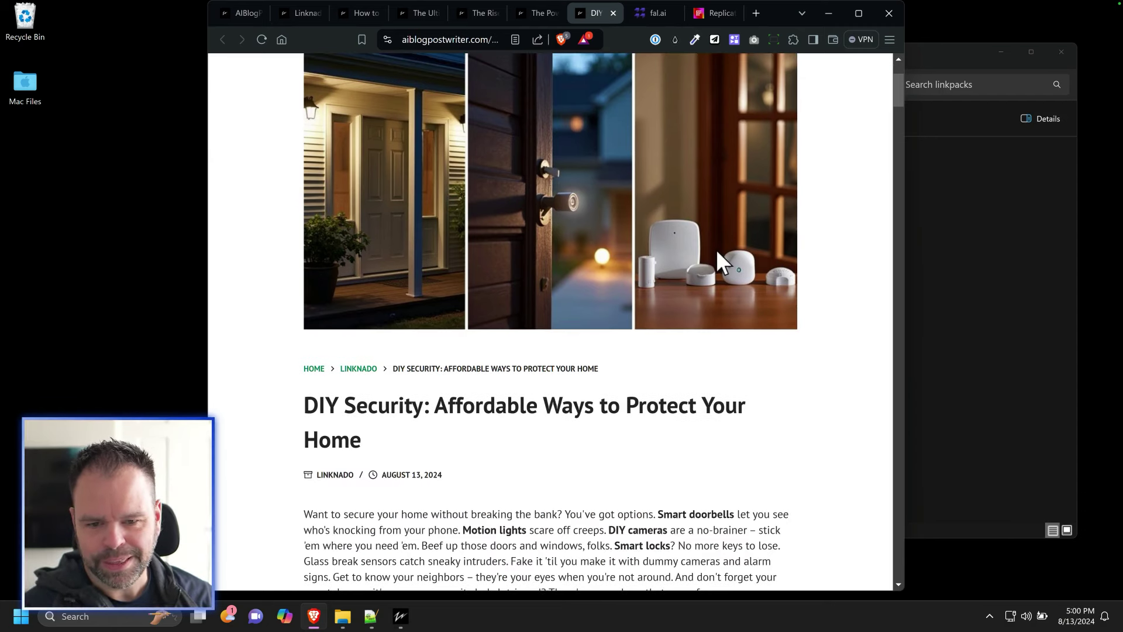
pyautogui.scroll(2, 716, 252)
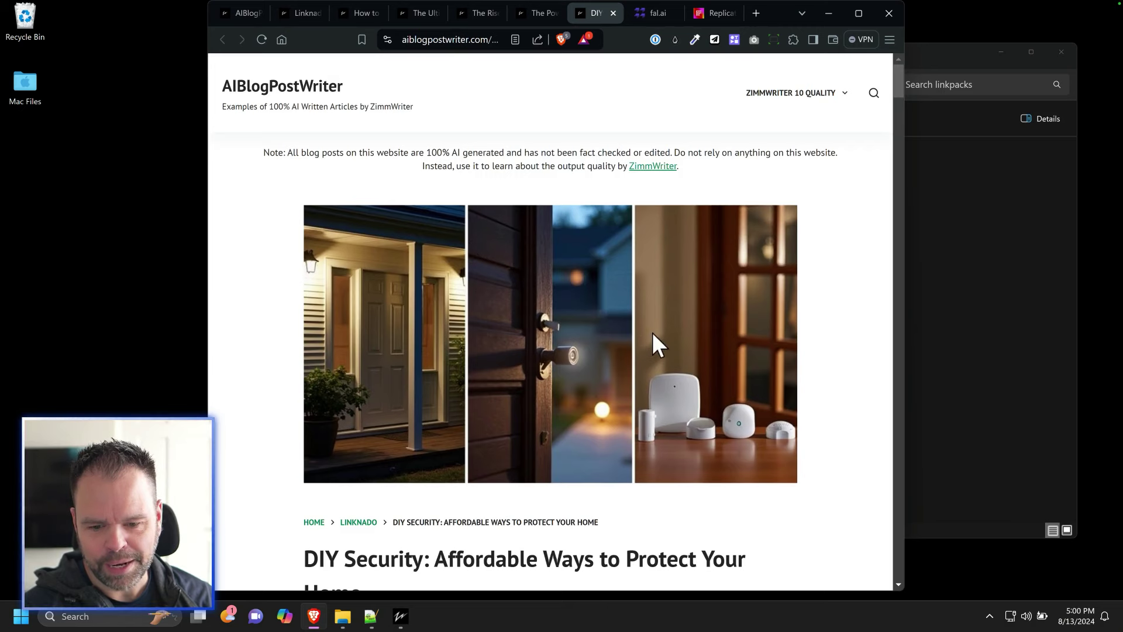
pyautogui.scroll(-17, 647, 366)
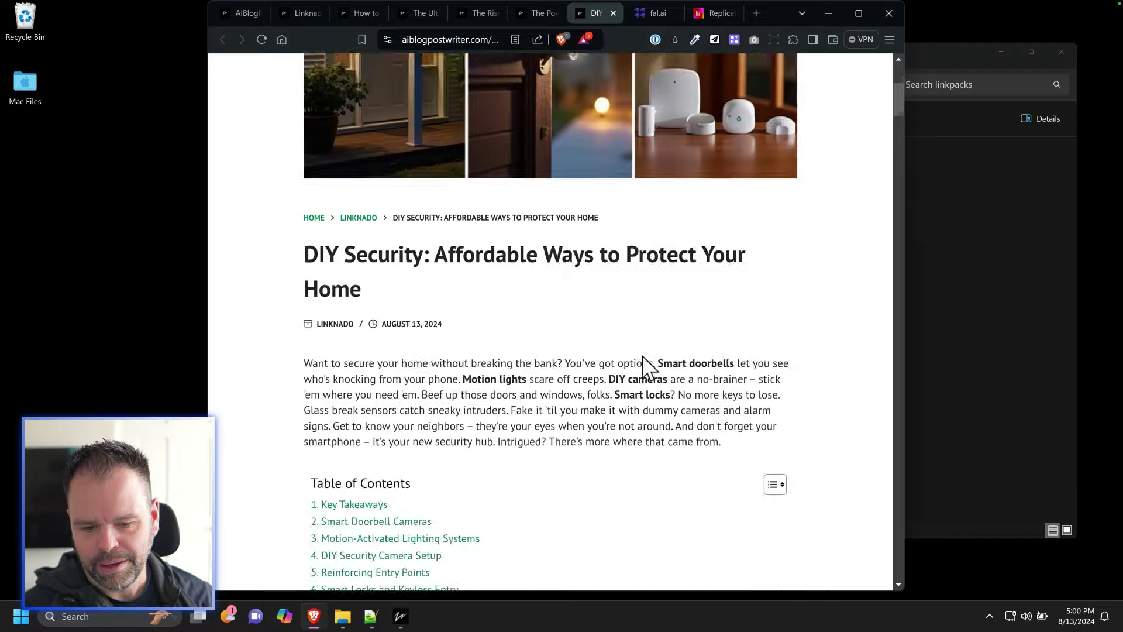
pyautogui.scroll(-10, 649, 360)
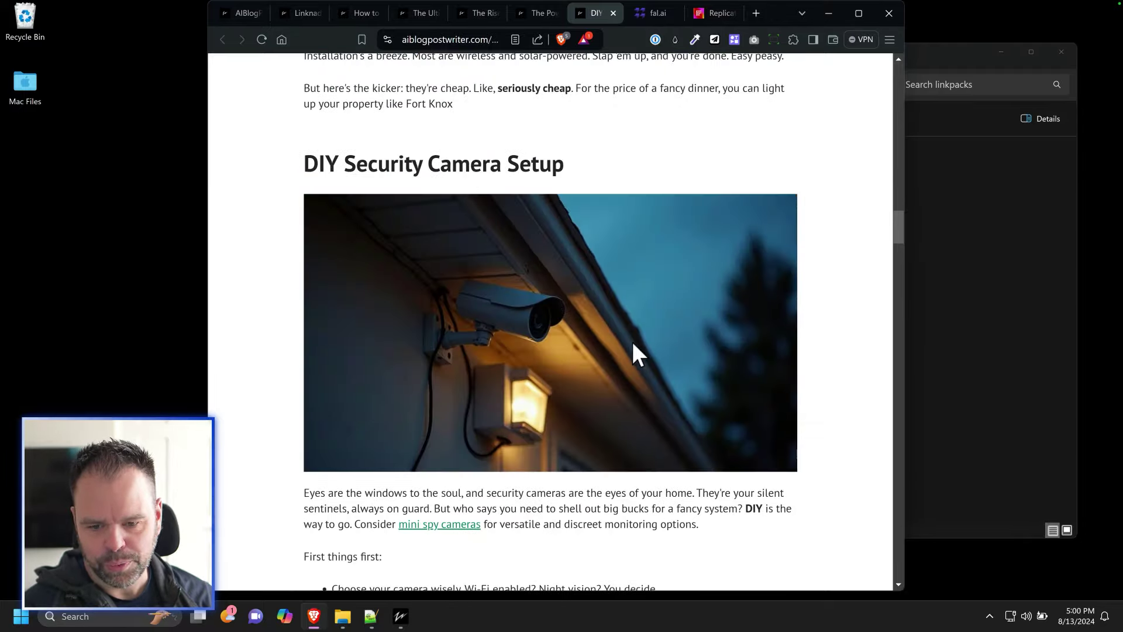
pyautogui.scroll(-20, 646, 347)
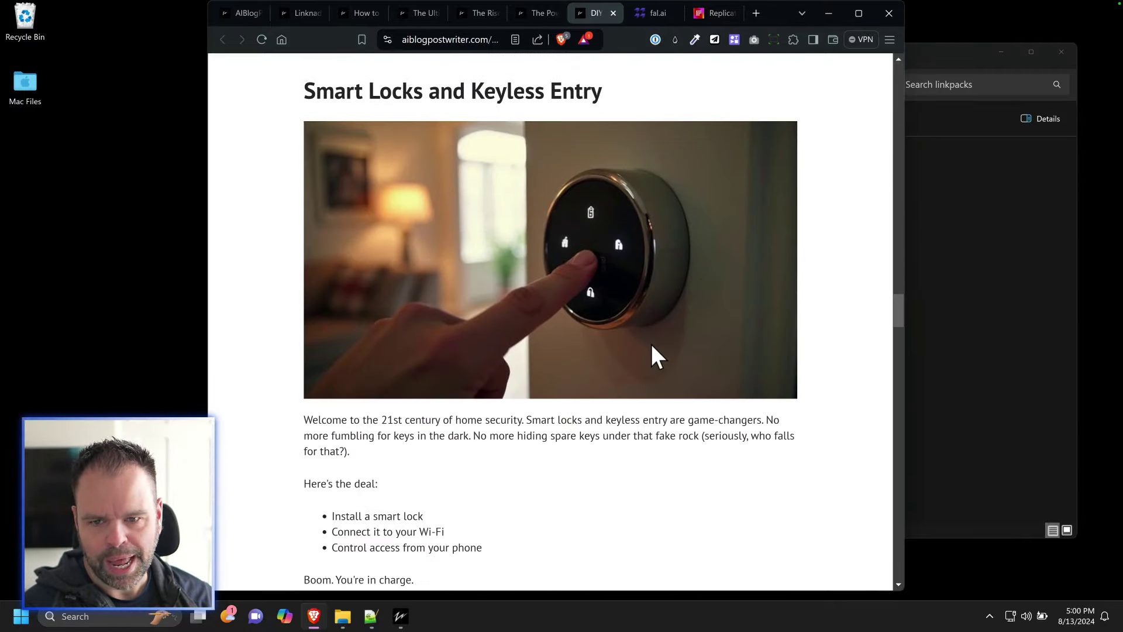
pyautogui.scroll(-20, 652, 343)
pyautogui.press('Home')
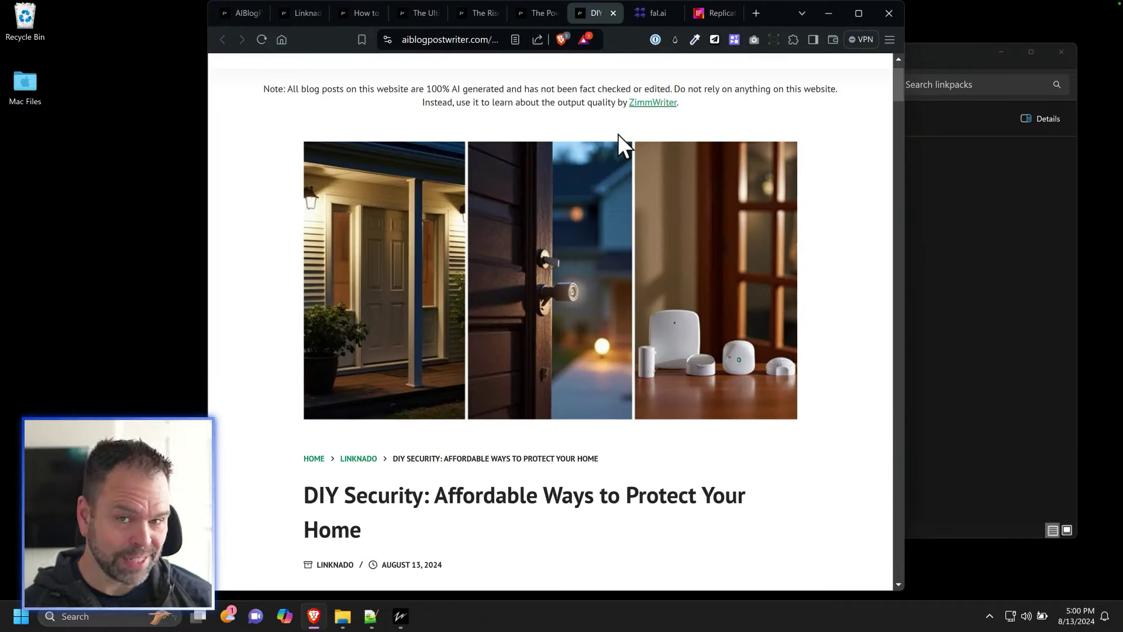
# Open Setup Image API from ZimmWriter's Option Menu and scroll down to the Fal and Replicate key fields.
pyautogui.click(401, 616)
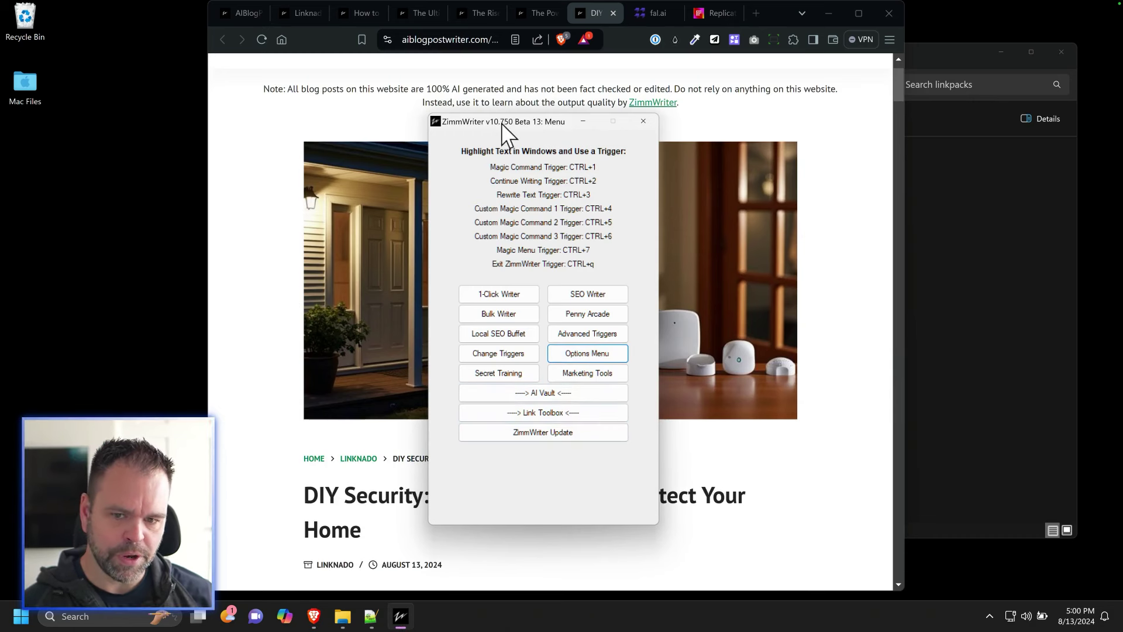
pyautogui.click(597, 355)
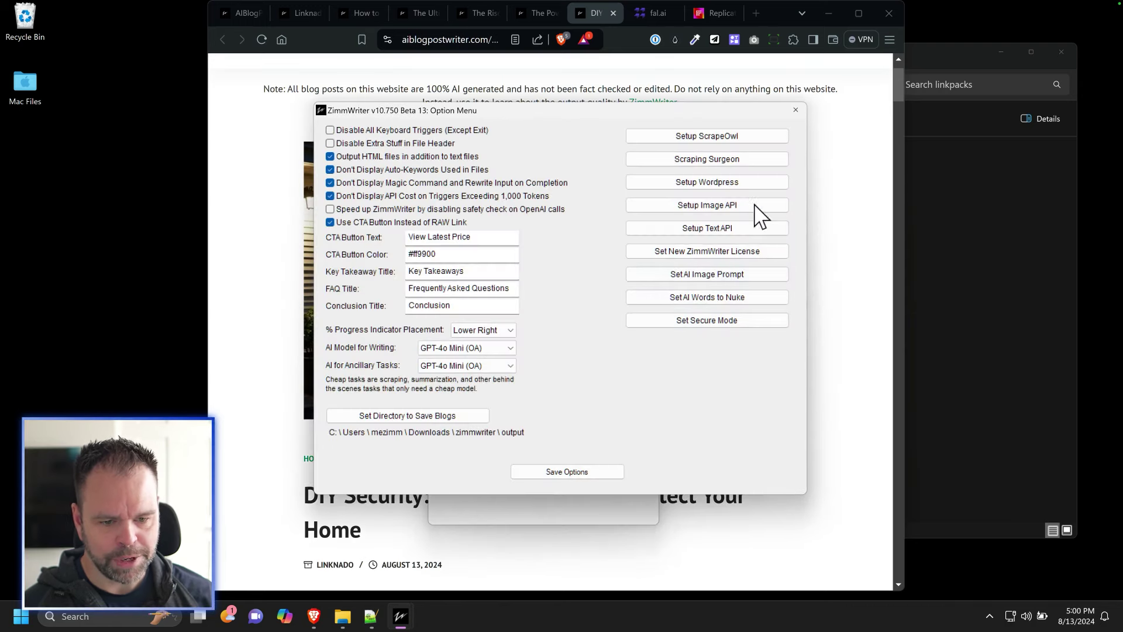
pyautogui.click(714, 208)
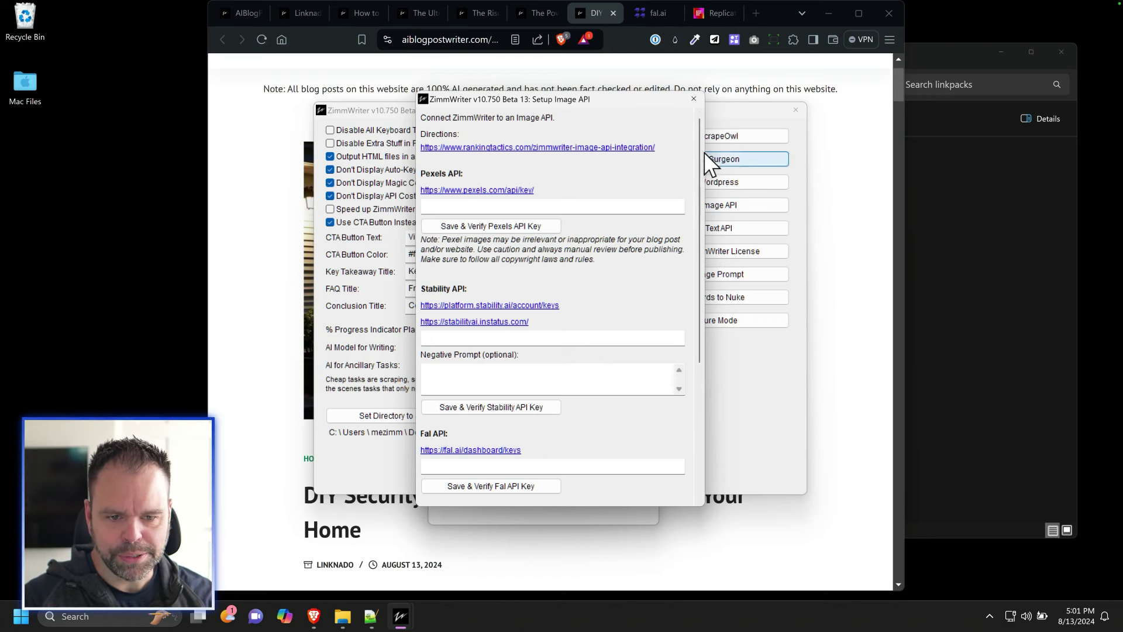
pyautogui.moveTo(700, 154); pyautogui.dragTo(701, 260)
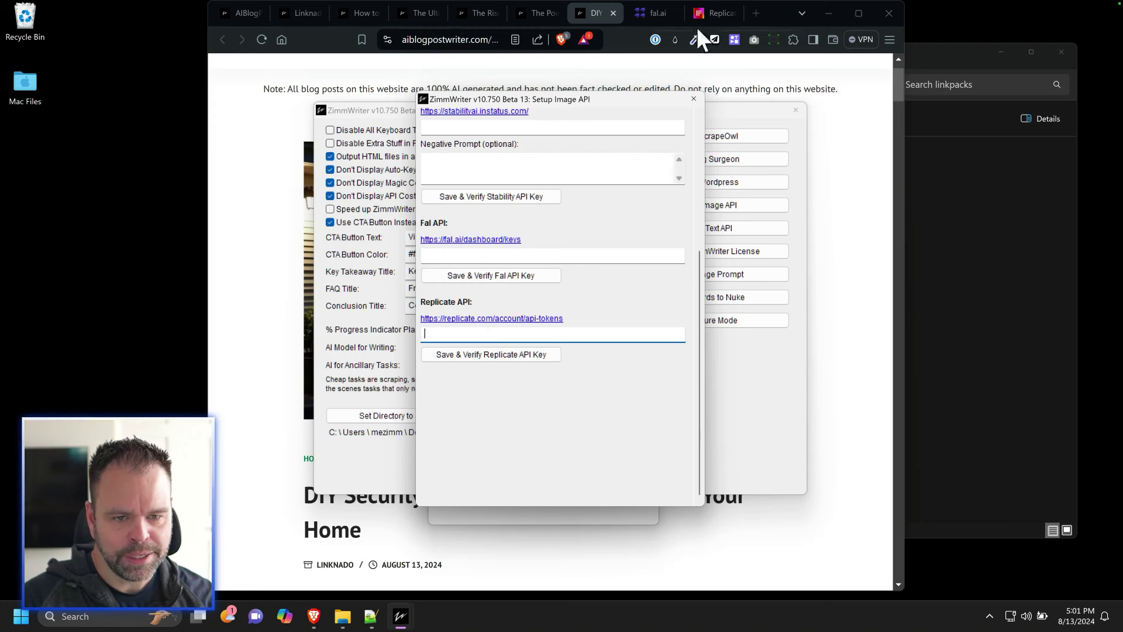
# Switch to the fal.ai tab and scroll through its homepage.
pyautogui.click(648, 14)
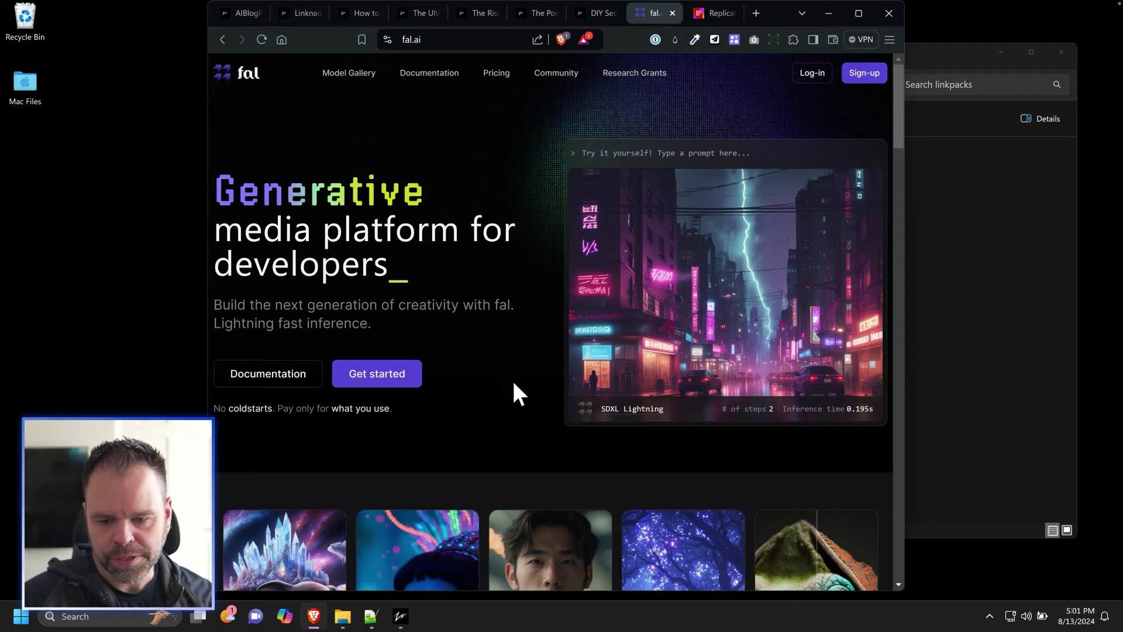
pyautogui.scroll(-6, 515, 394)
pyautogui.scroll(6, 529, 404)
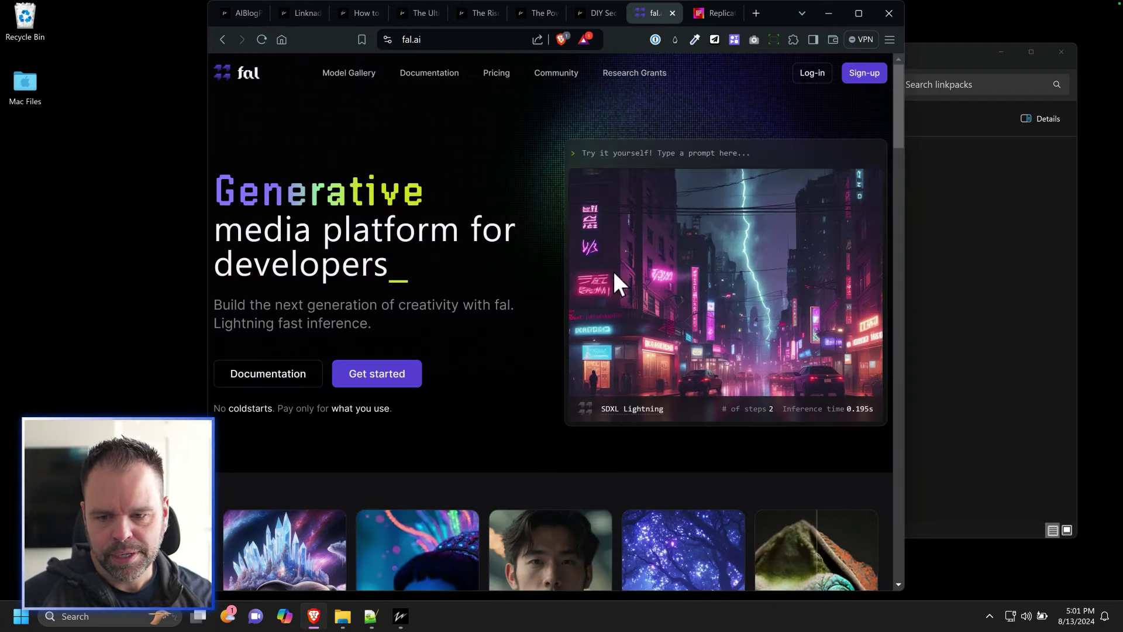
pyautogui.click(593, 11)
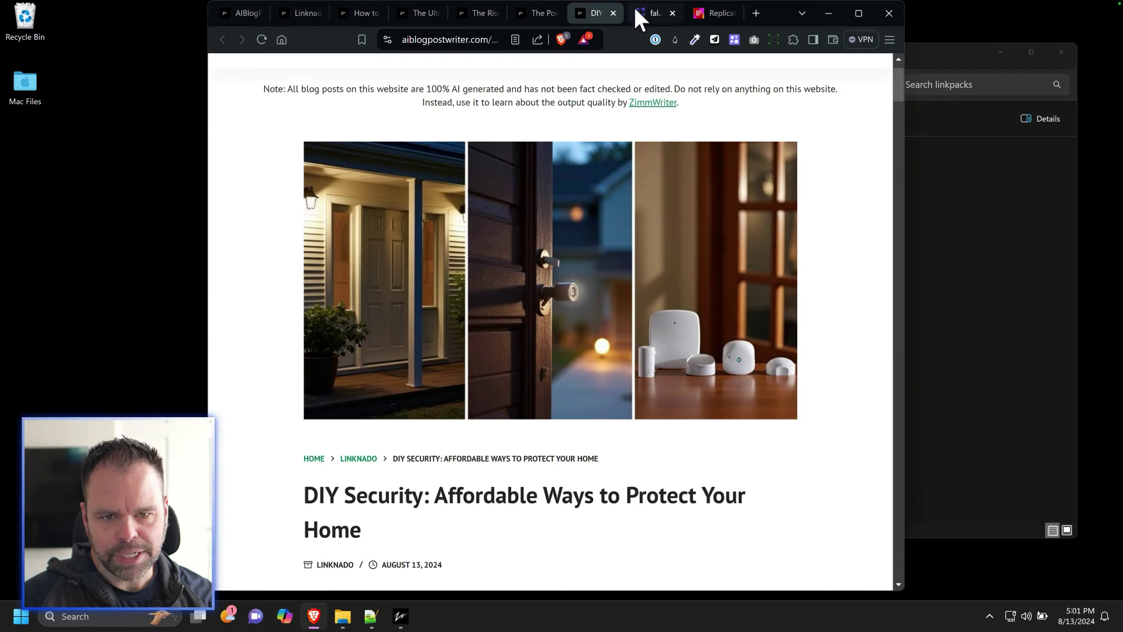
pyautogui.click(638, 11)
# Follow the fal.ai API keys link from the Setup Image API window, then close the login tab.
pyautogui.moveTo(404, 623)
pyautogui.click(481, 562)
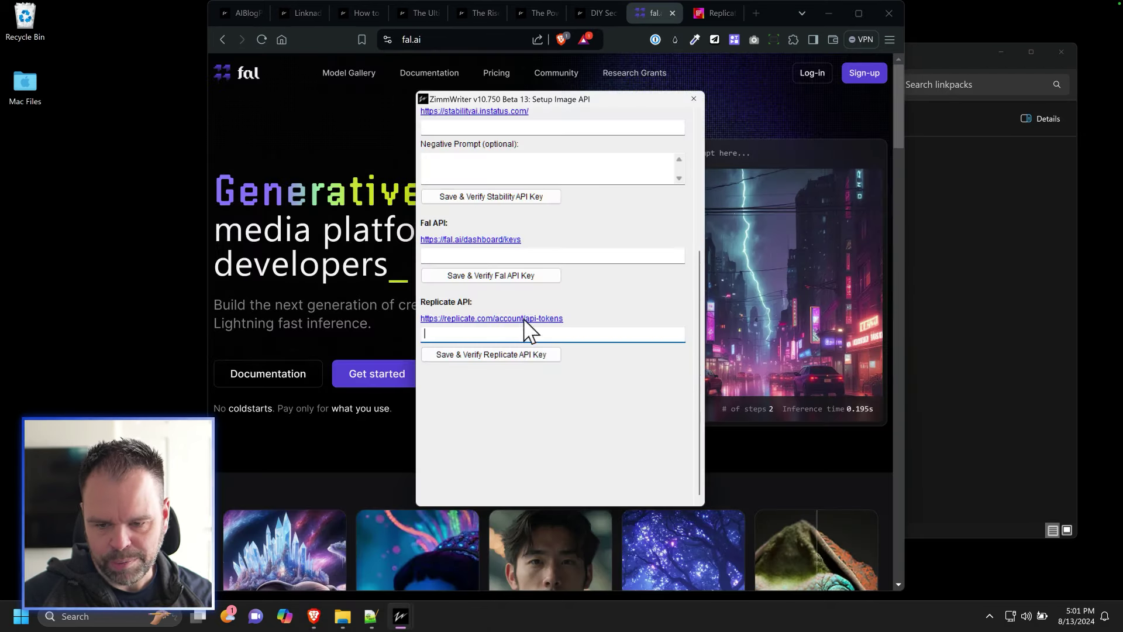
pyautogui.click(458, 240)
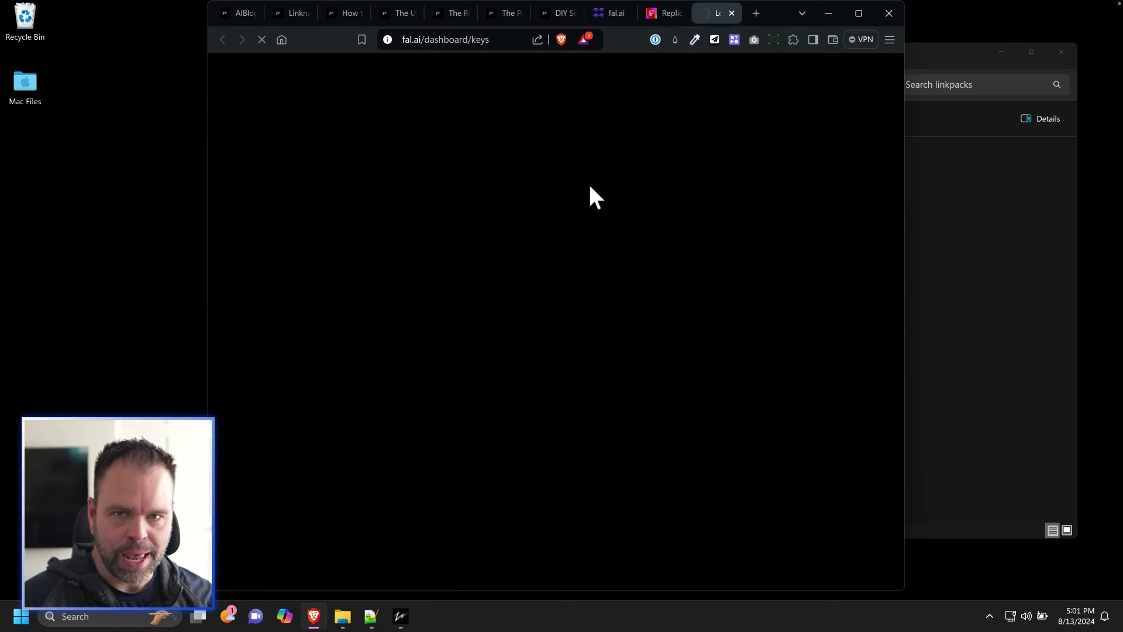
pyautogui.hotkey('ctrl', 'w')
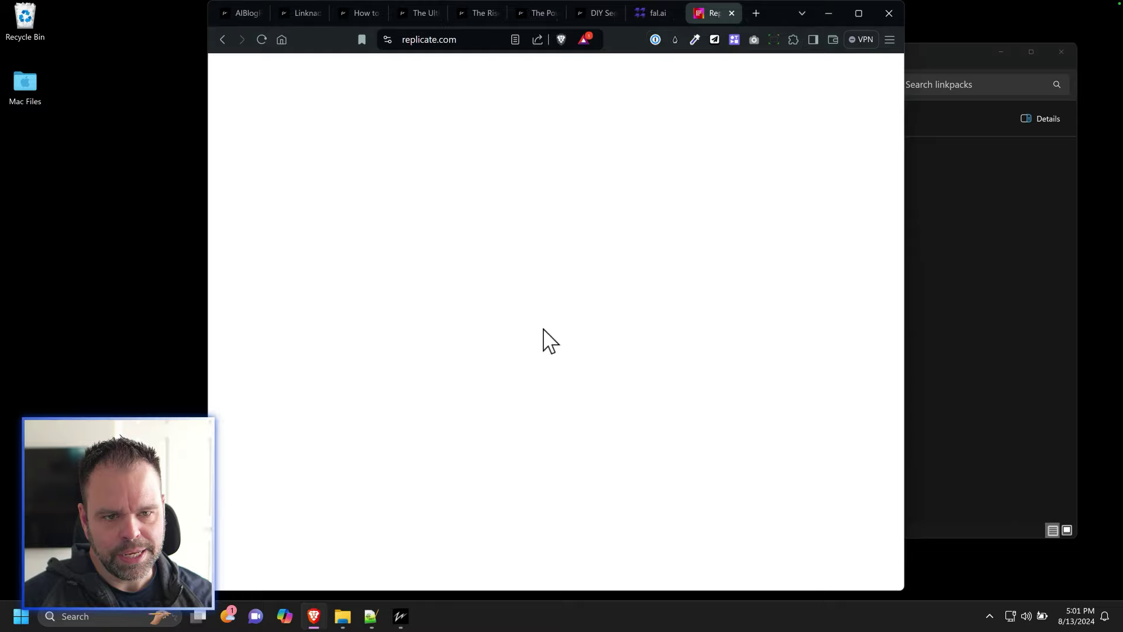
pyautogui.moveTo(402, 612)
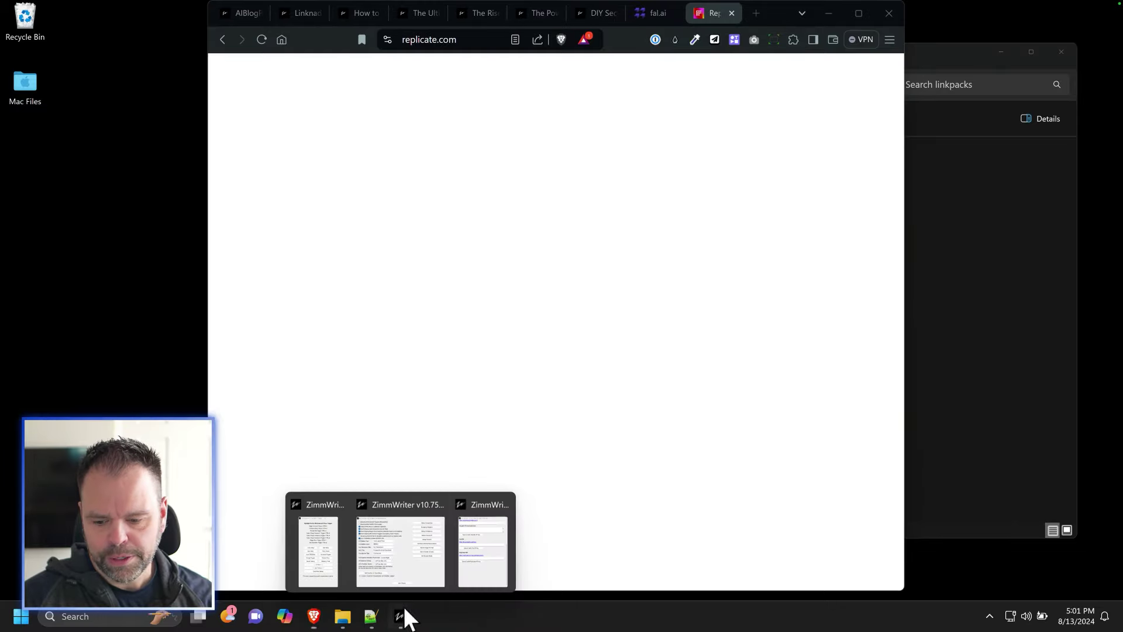
pyautogui.click(477, 570)
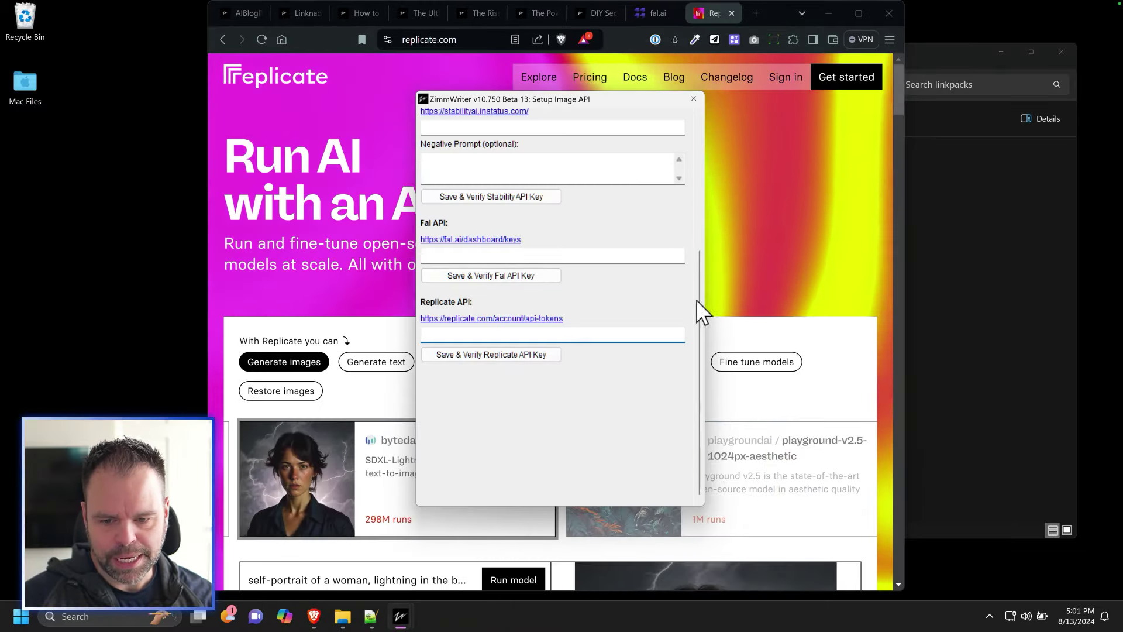
# Bring up the Replicate homepage, then return to the fal.ai homepage and scroll it.
pyautogui.click(783, 304)
pyautogui.scroll(-2, 671, 370)
pyautogui.scroll(2, 668, 392)
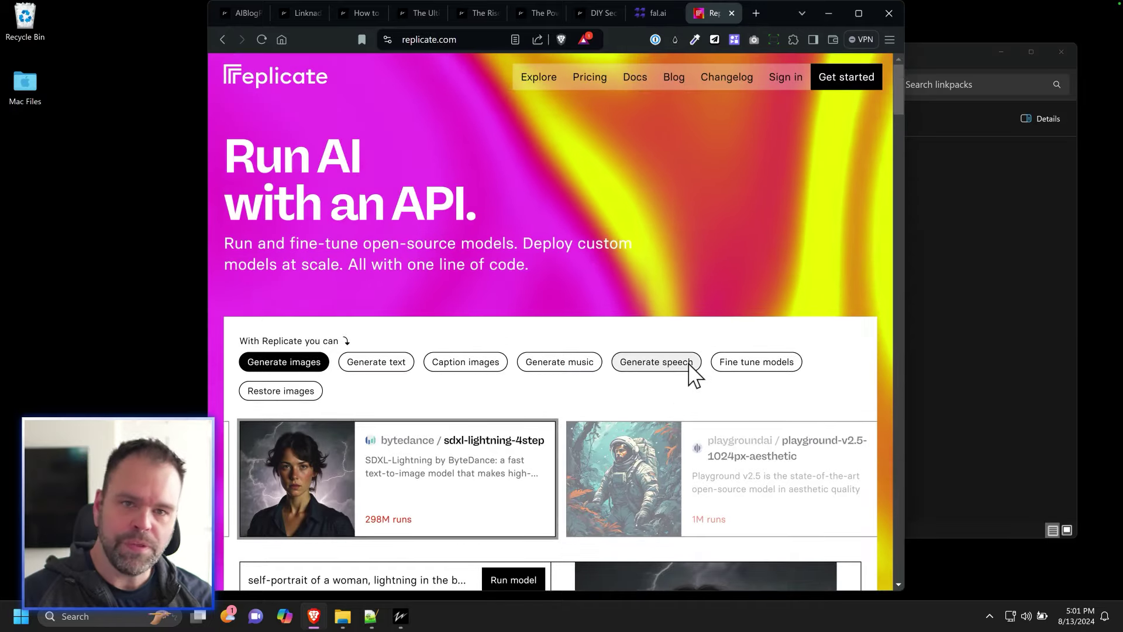
pyautogui.click(646, 13)
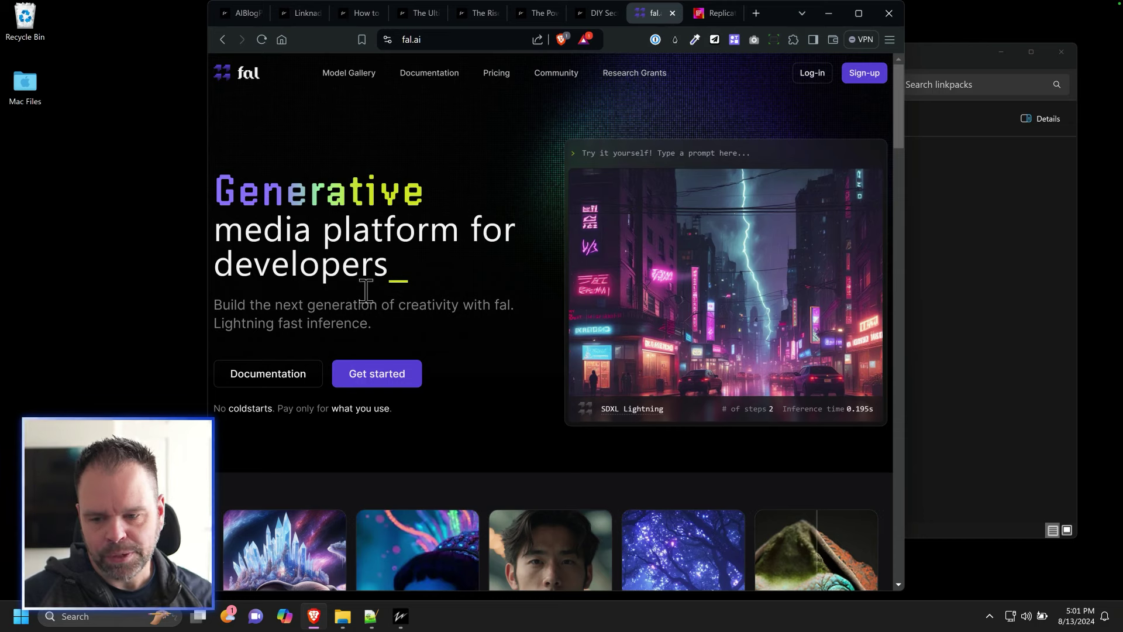
pyautogui.scroll(-3, 517, 328)
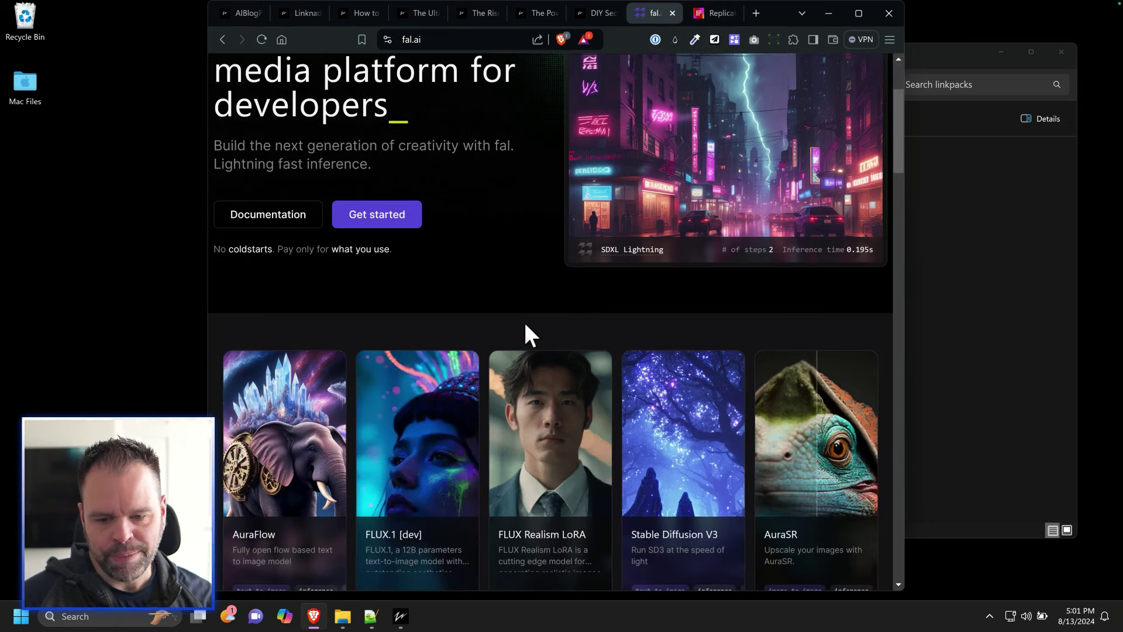
pyautogui.scroll(3, 529, 346)
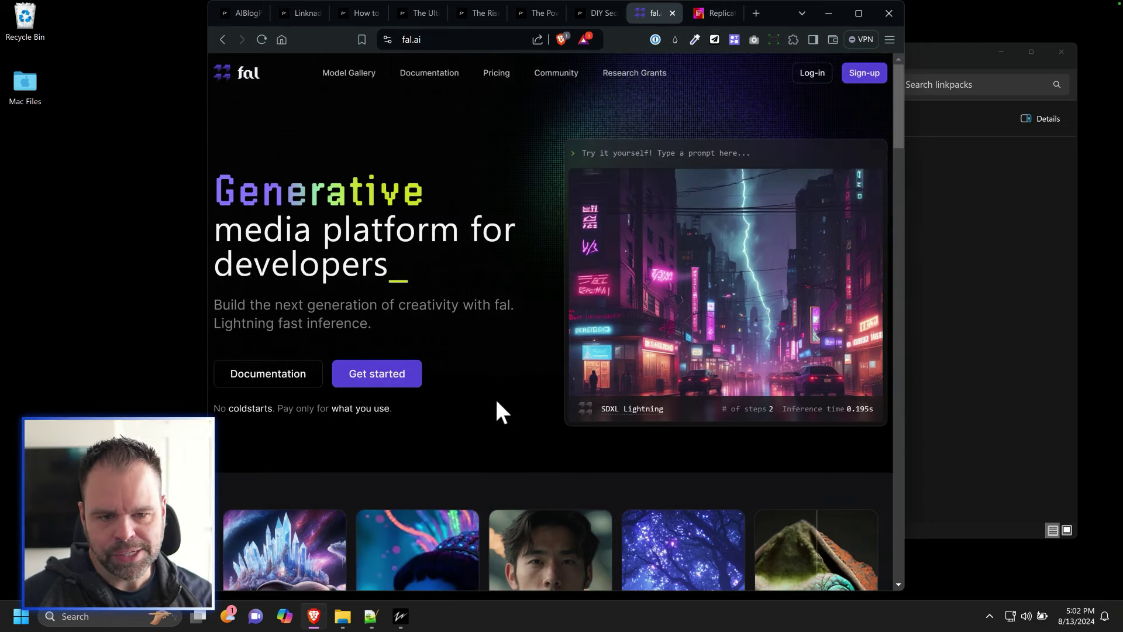
# Open the Bulk Blog Writer from the ZimmWriter menu and list its featured image models.
pyautogui.moveTo(401, 618)
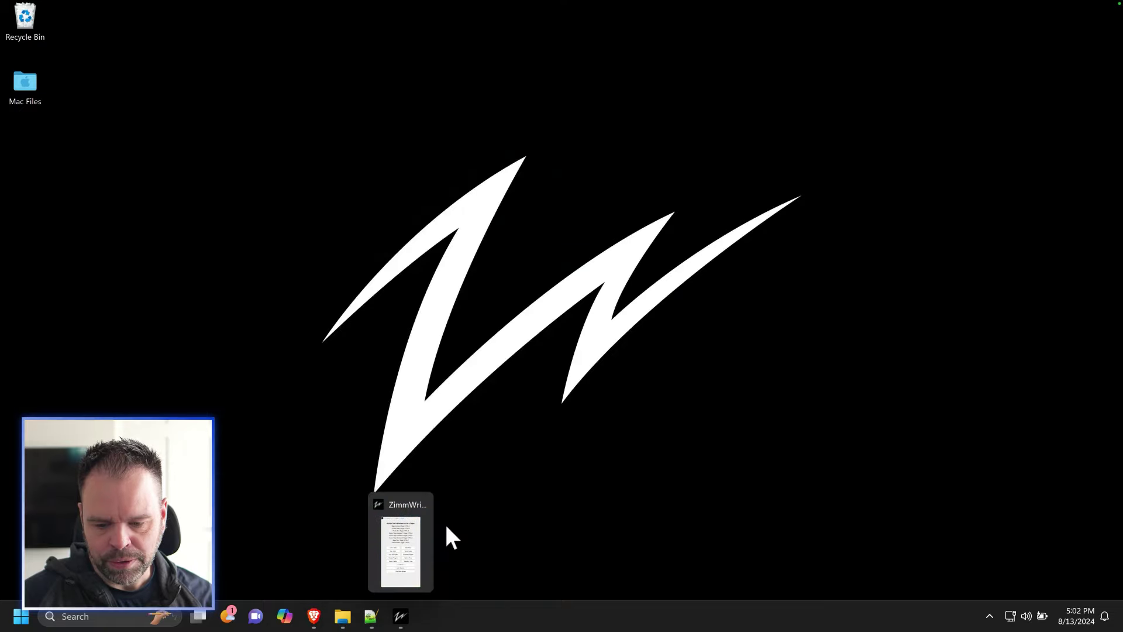
pyautogui.click(445, 522)
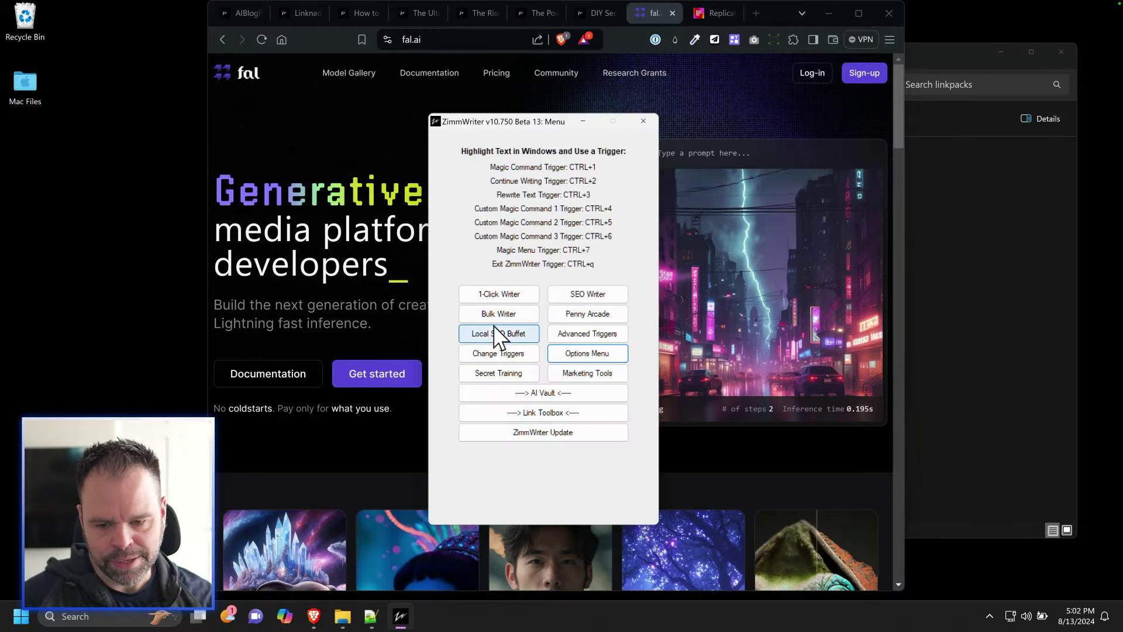
pyautogui.click(507, 315)
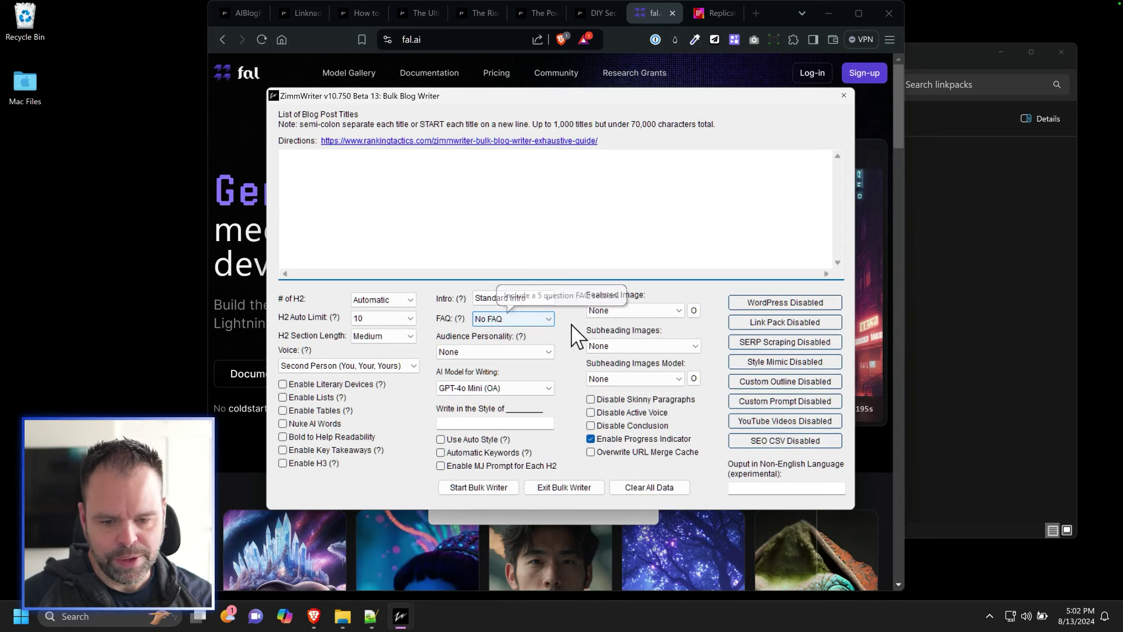
pyautogui.click(662, 316)
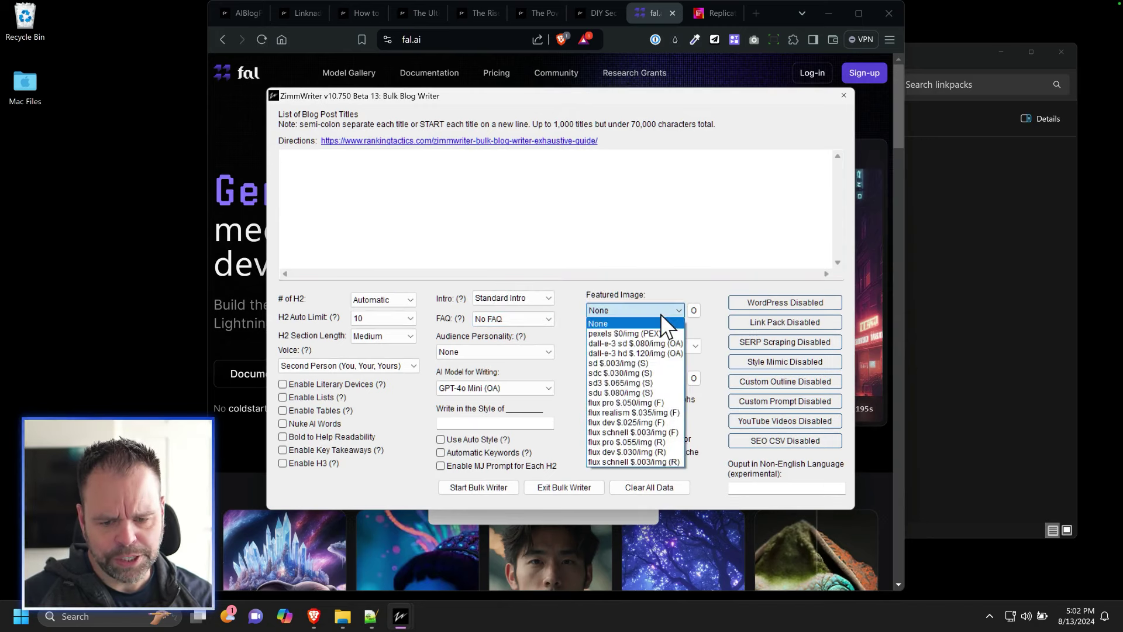
# Try the sd and flux schnell featured image models and inspect their settings.
pyautogui.click(617, 363)
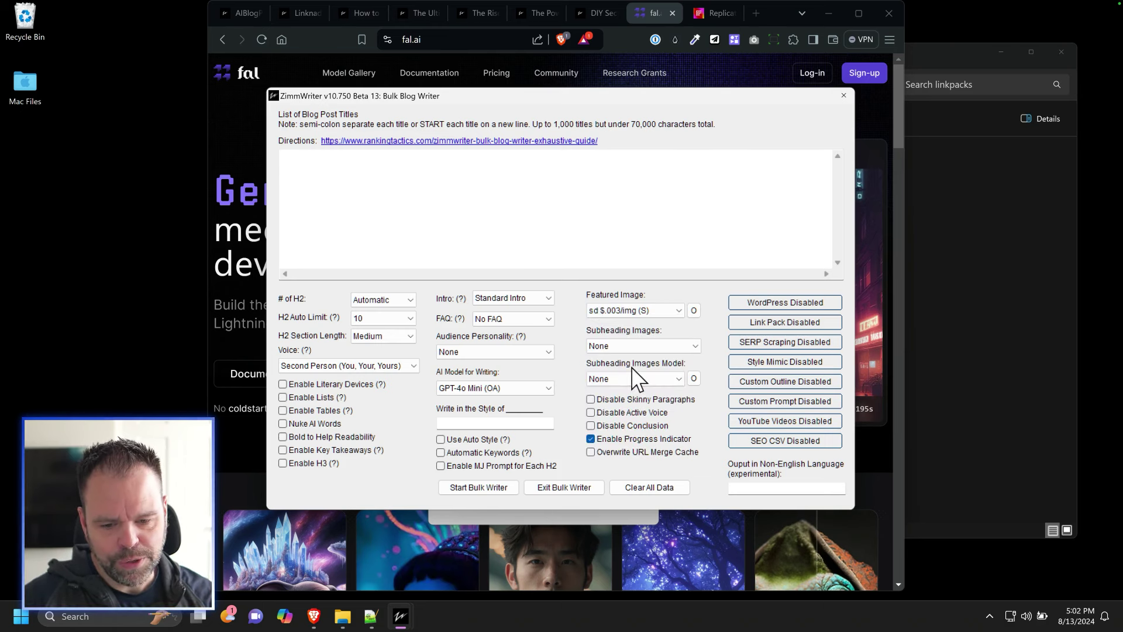
pyautogui.click(694, 311)
pyautogui.click(532, 291)
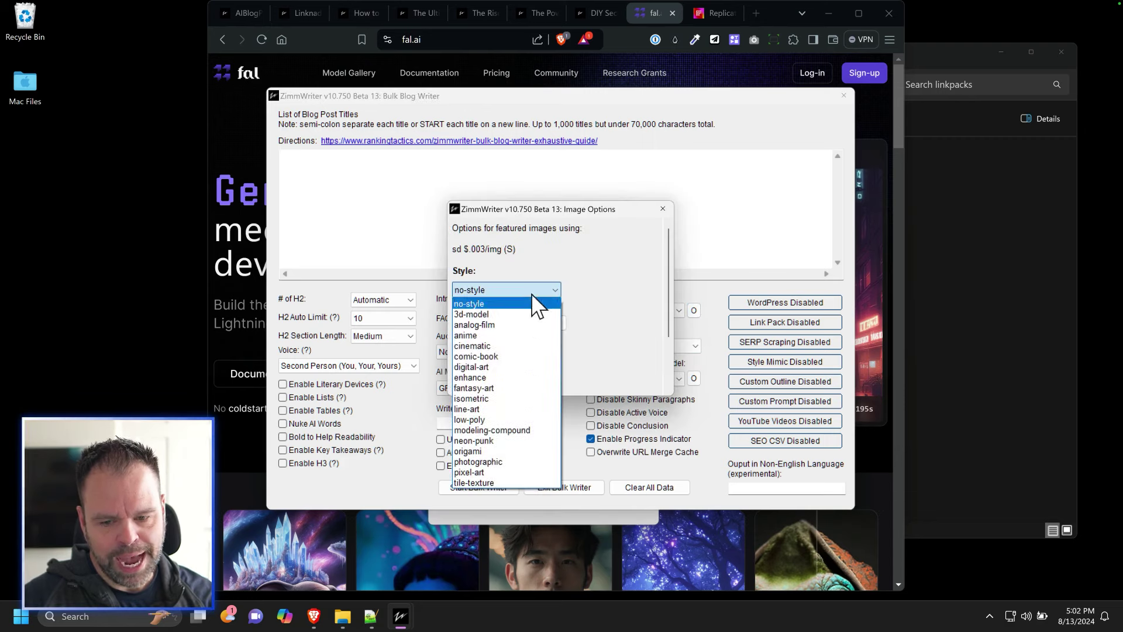
pyautogui.click(659, 209)
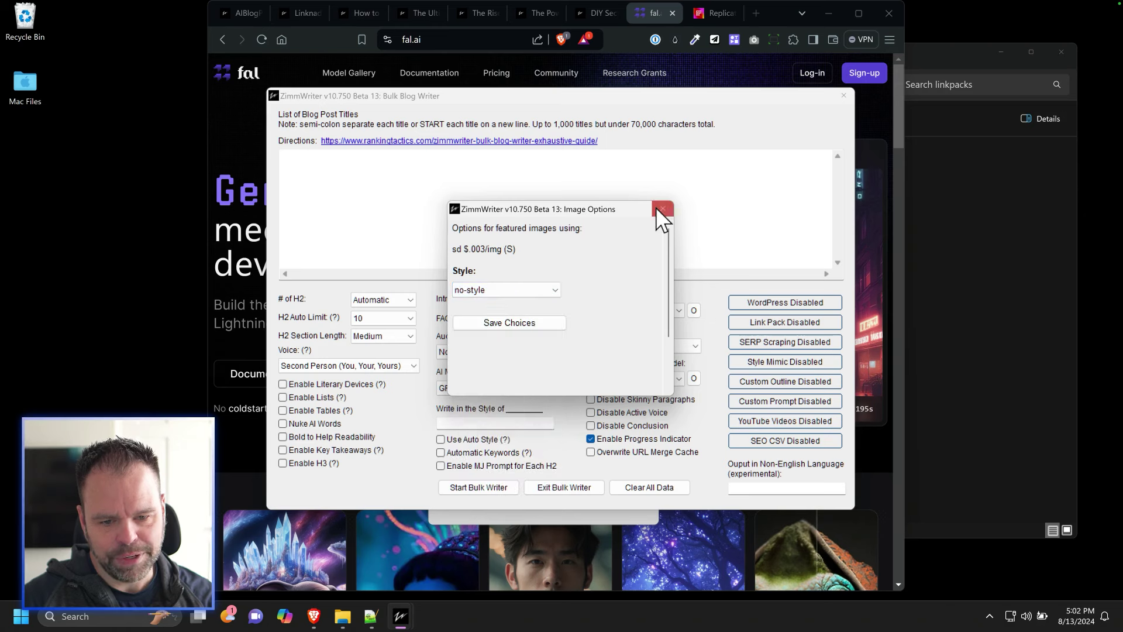
pyautogui.click(662, 209)
pyautogui.click(650, 310)
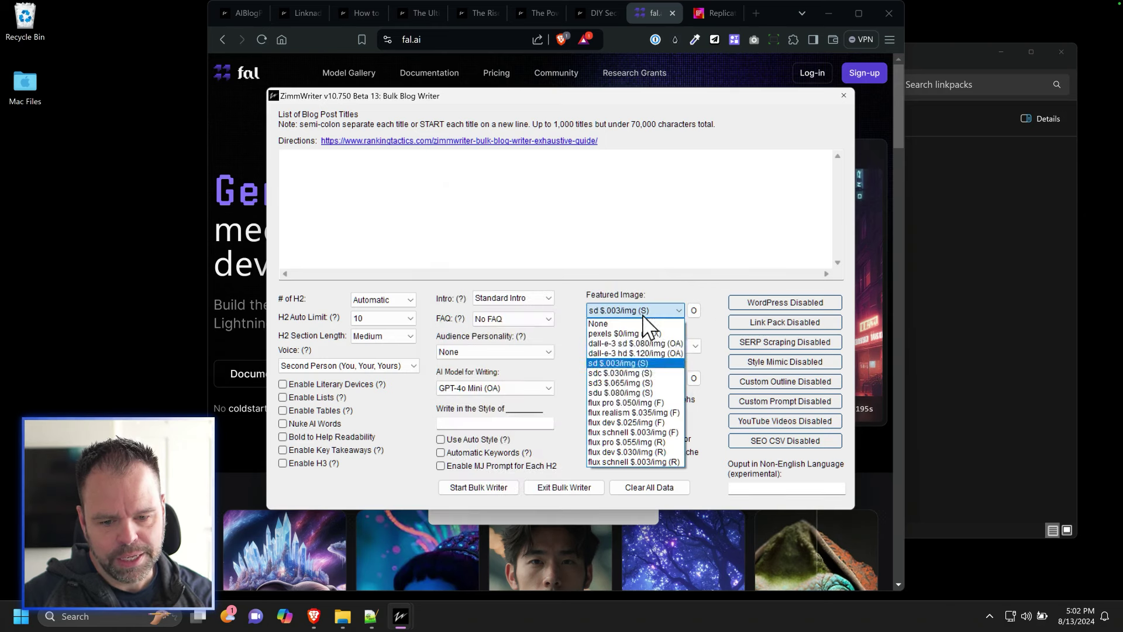
pyautogui.click(626, 433)
pyautogui.click(694, 310)
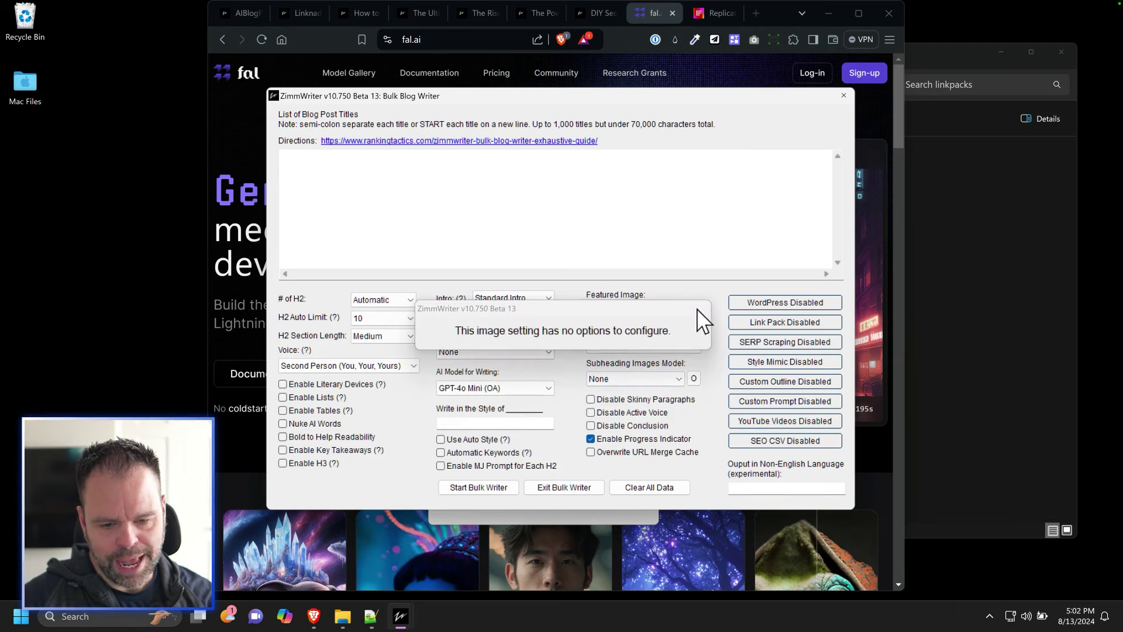
pyautogui.click(664, 310)
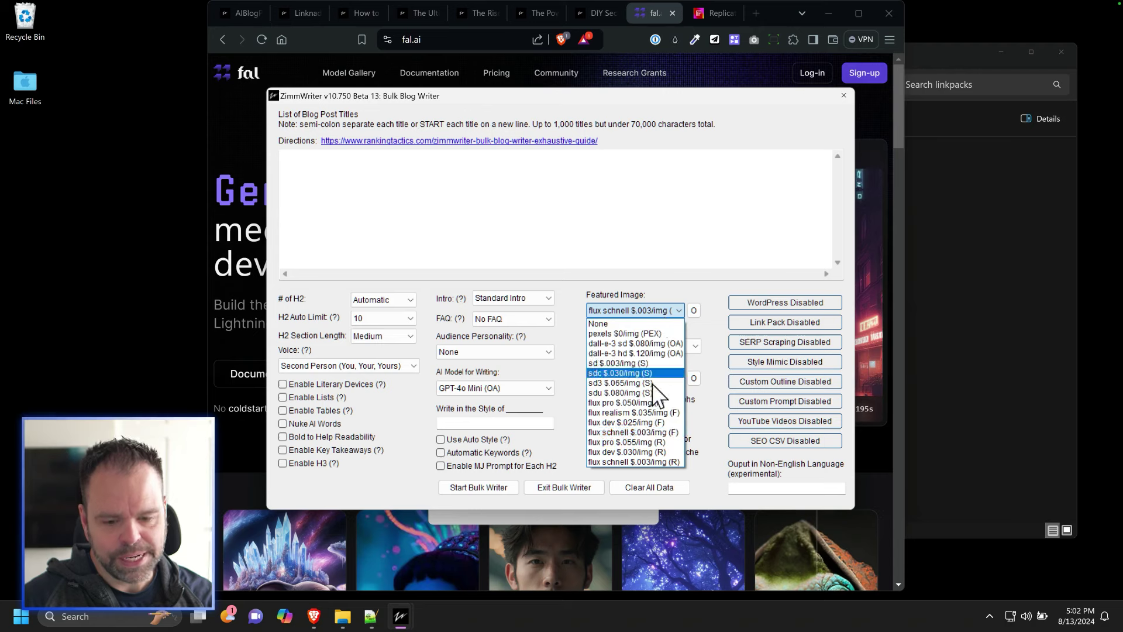
# Choose flux dev $.025/img (F) with 3.5 guidance, then close the Bulk Blog Writer.
pyautogui.click(612, 423)
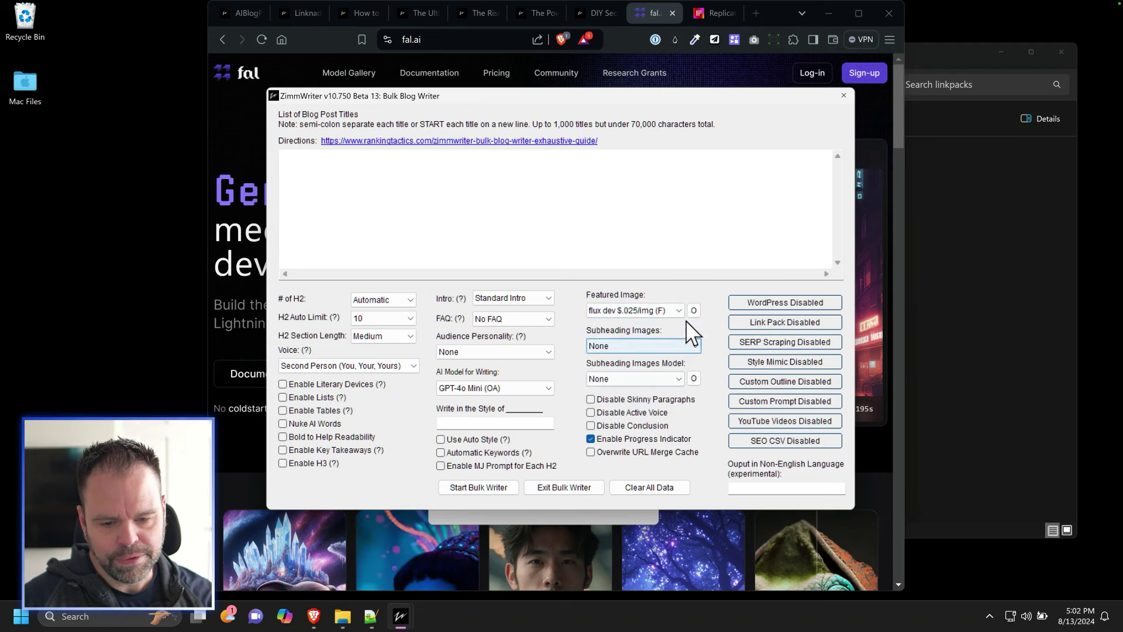
pyautogui.click(694, 310)
pyautogui.click(548, 332)
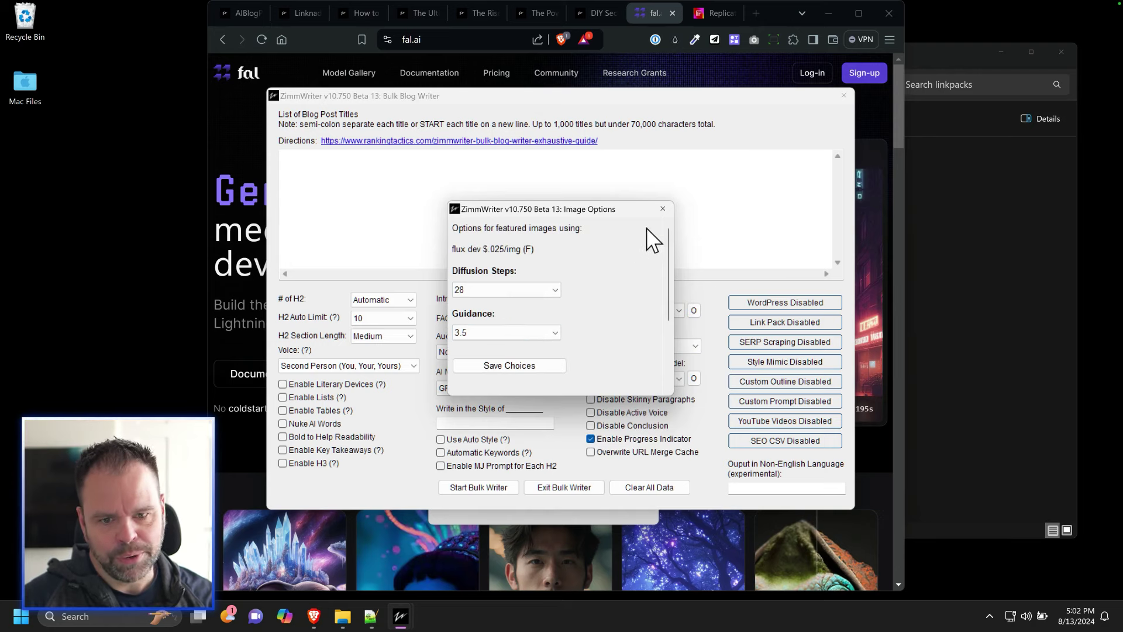
pyautogui.click(663, 209)
pyautogui.click(670, 312)
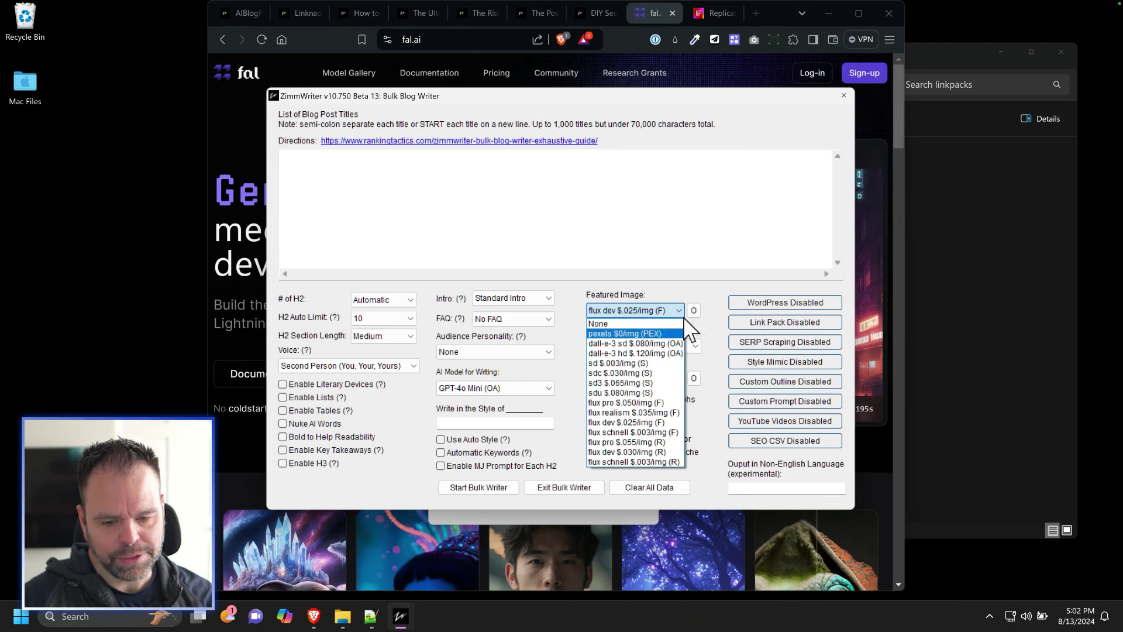
pyautogui.click(725, 296)
pyautogui.click(844, 95)
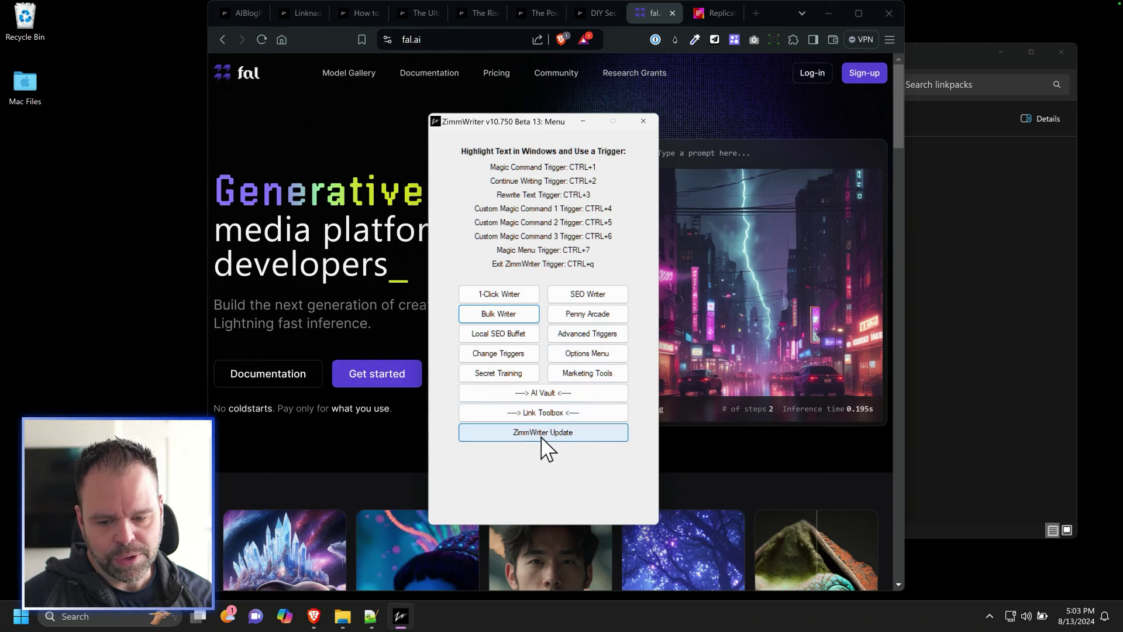
# Open the Bulk AI Image Generator from AI Vault and load the Default saved prompt.
pyautogui.click(559, 394)
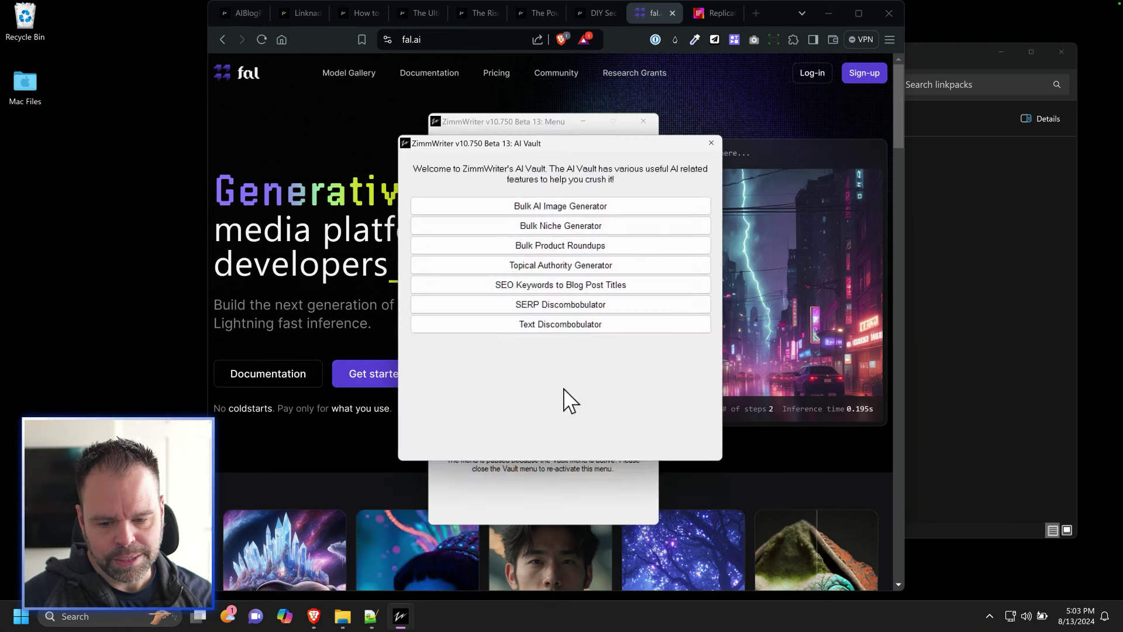
pyautogui.click(558, 206)
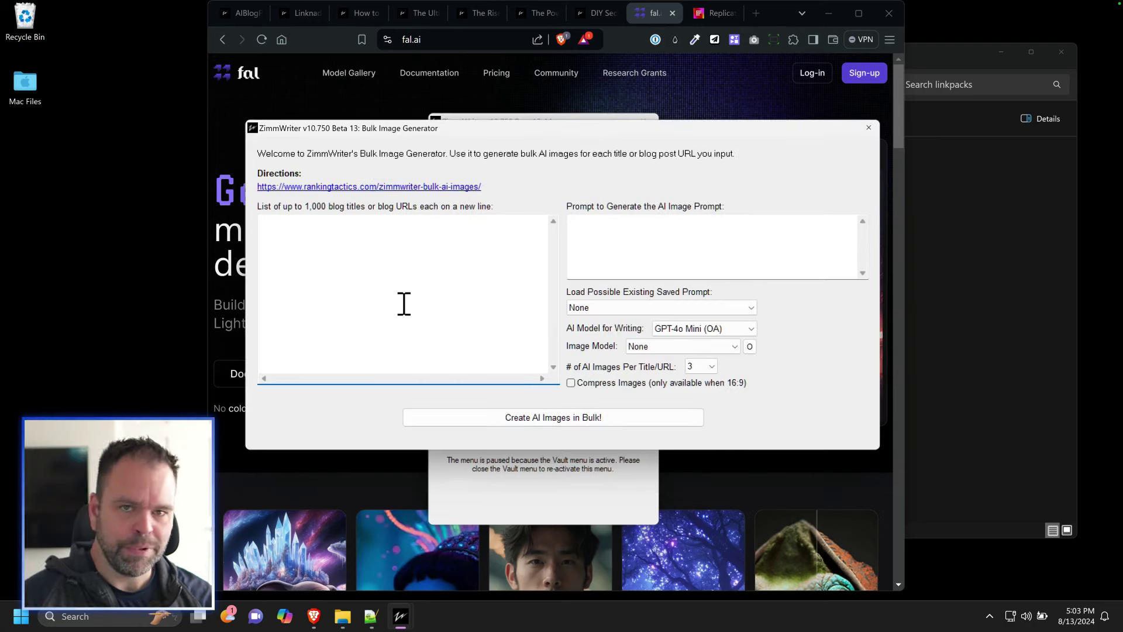
pyautogui.click(601, 310)
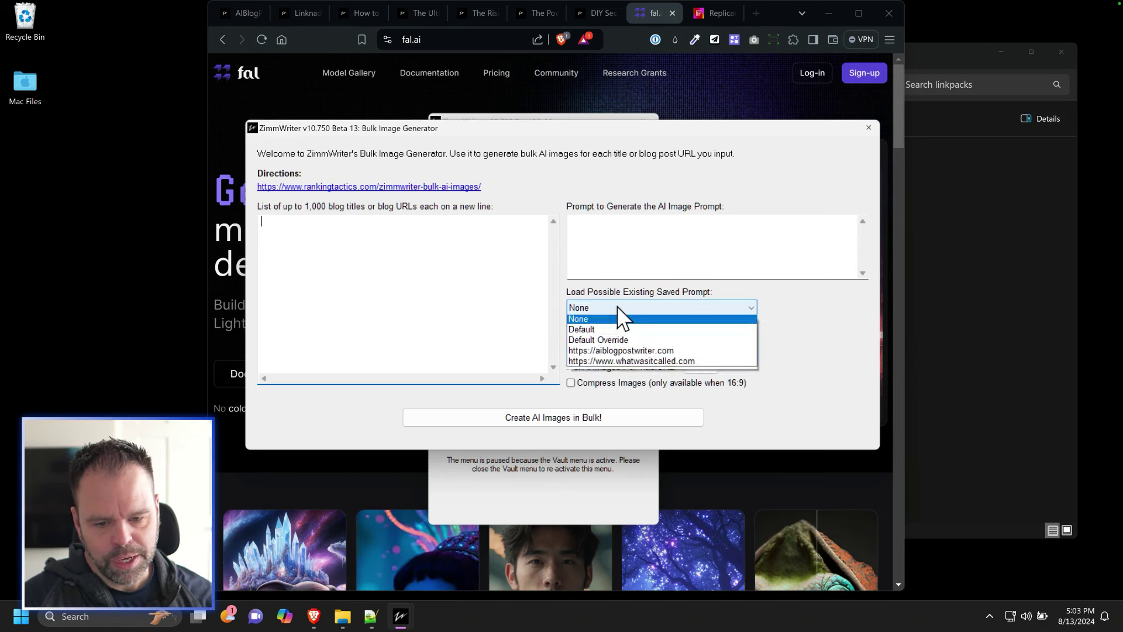
pyautogui.click(621, 342)
pyautogui.click(625, 308)
pyautogui.click(624, 331)
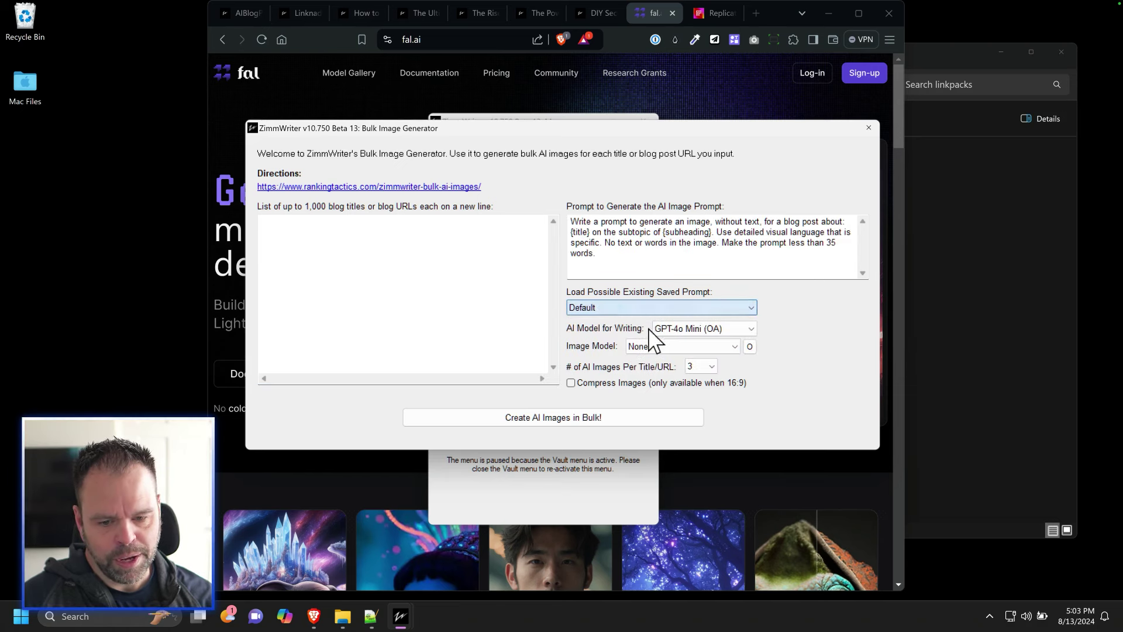
# Set the image model to flux pro $.050/img (F), keeping landscape_16_9 aspect ratio.
pyautogui.click(664, 347)
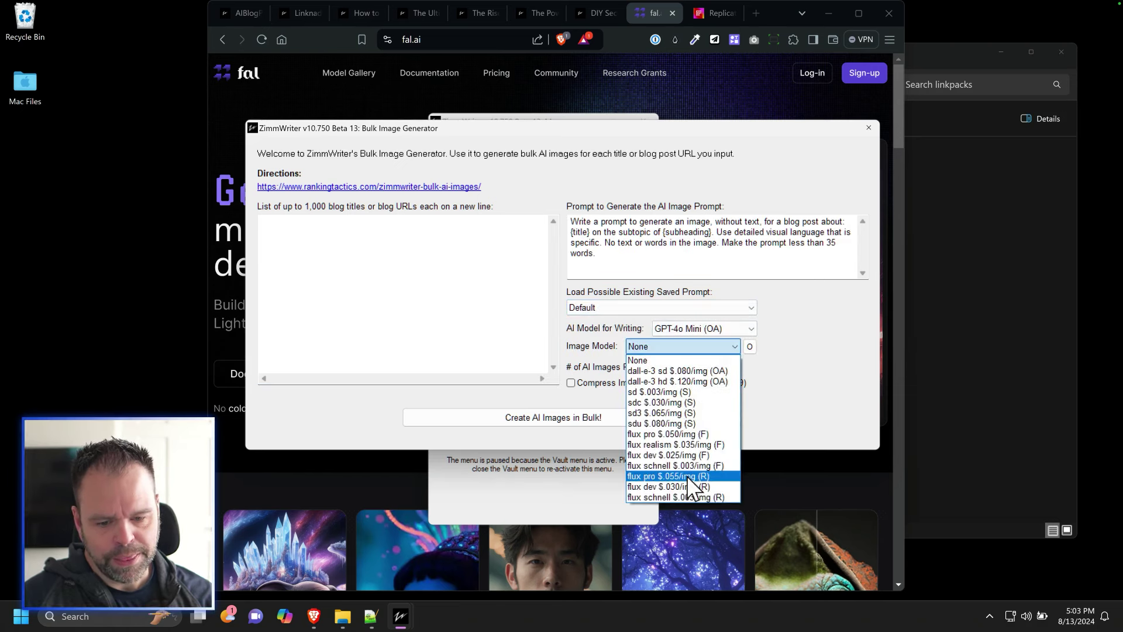
pyautogui.click(658, 444)
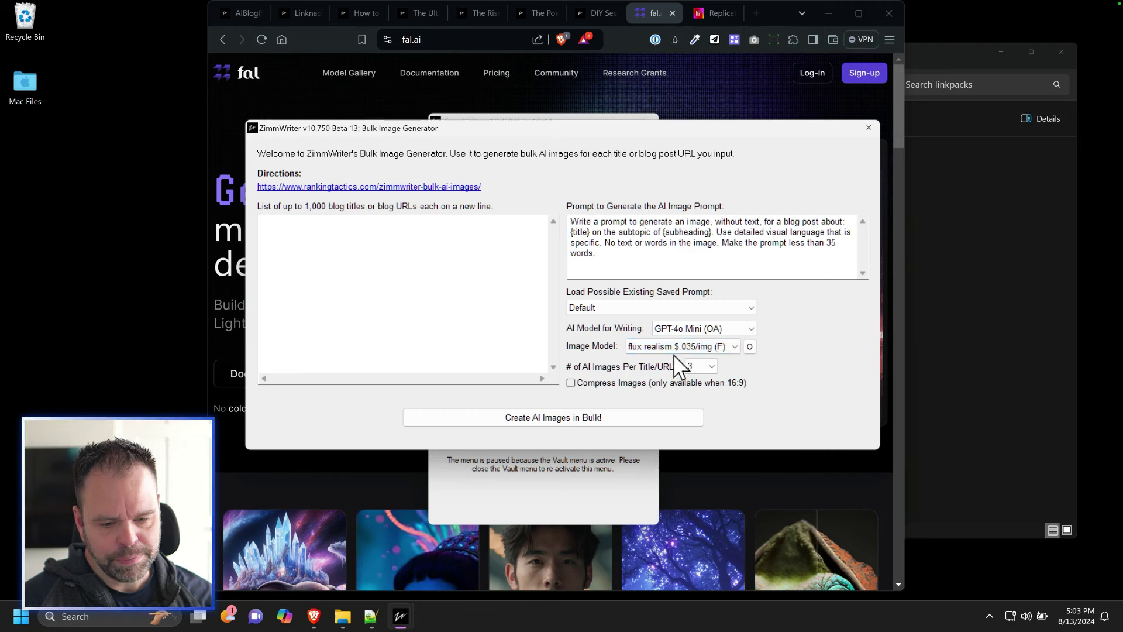
pyautogui.click(675, 350)
pyautogui.click(668, 432)
pyautogui.click(750, 346)
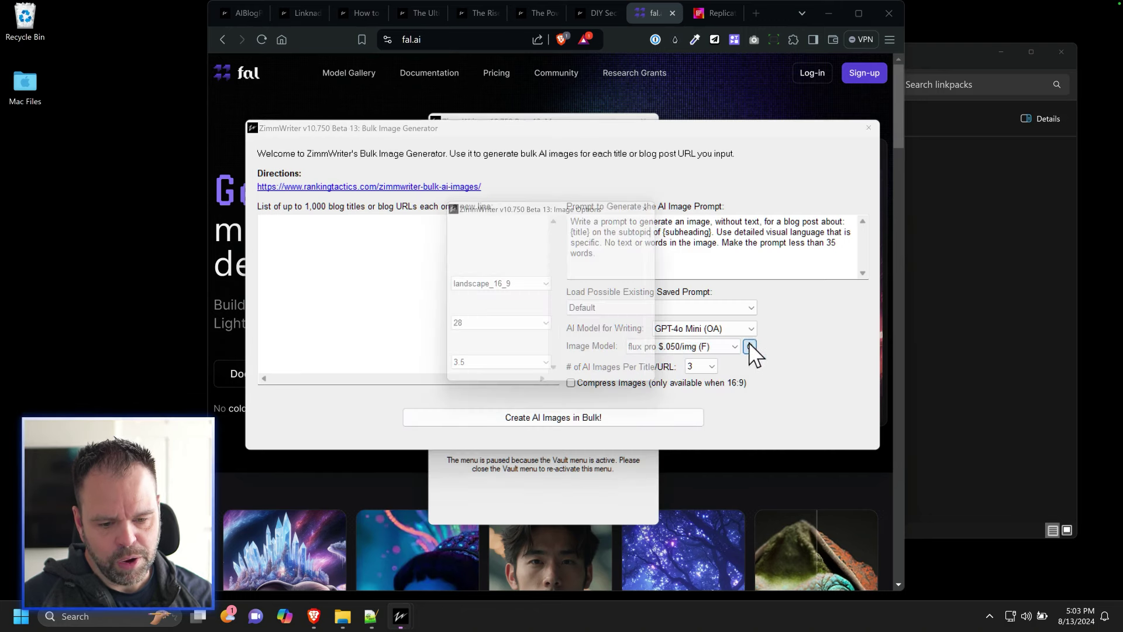
pyautogui.click(527, 289)
pyautogui.click(551, 271)
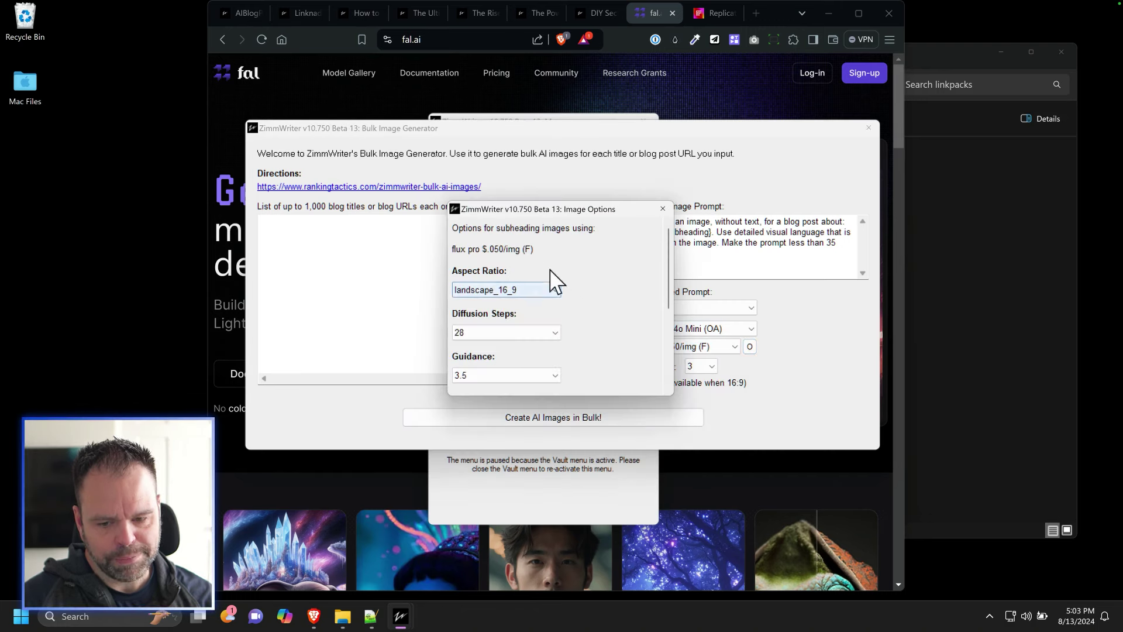
pyautogui.click(663, 209)
pyautogui.click(869, 127)
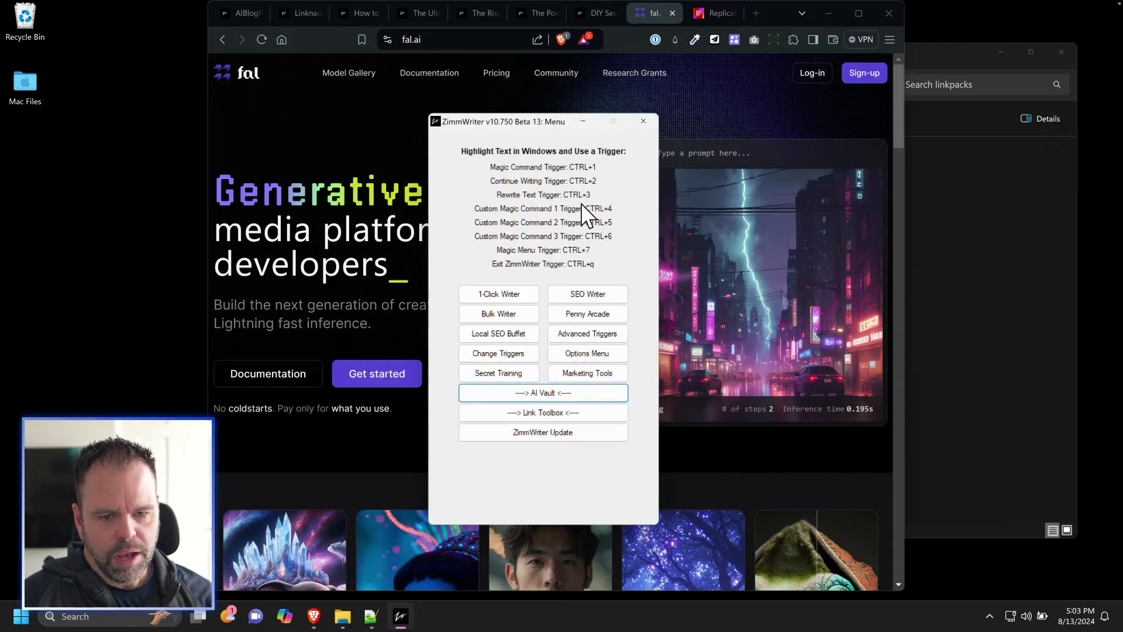